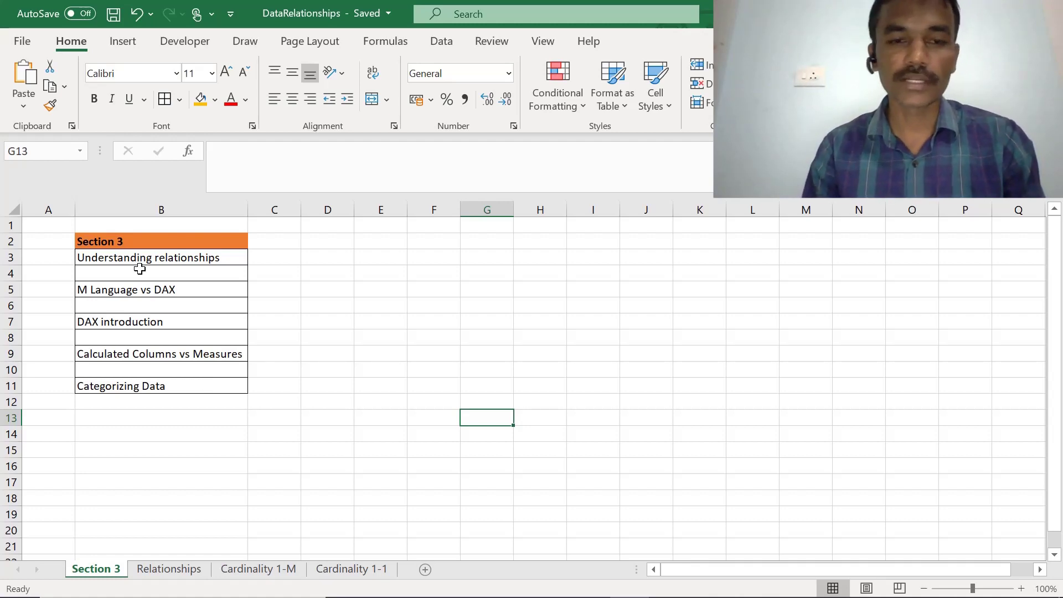
Switch to Power BI Desktop and add a stacked column chart enlarged to fill most of the report page.
key(alt+Tab)
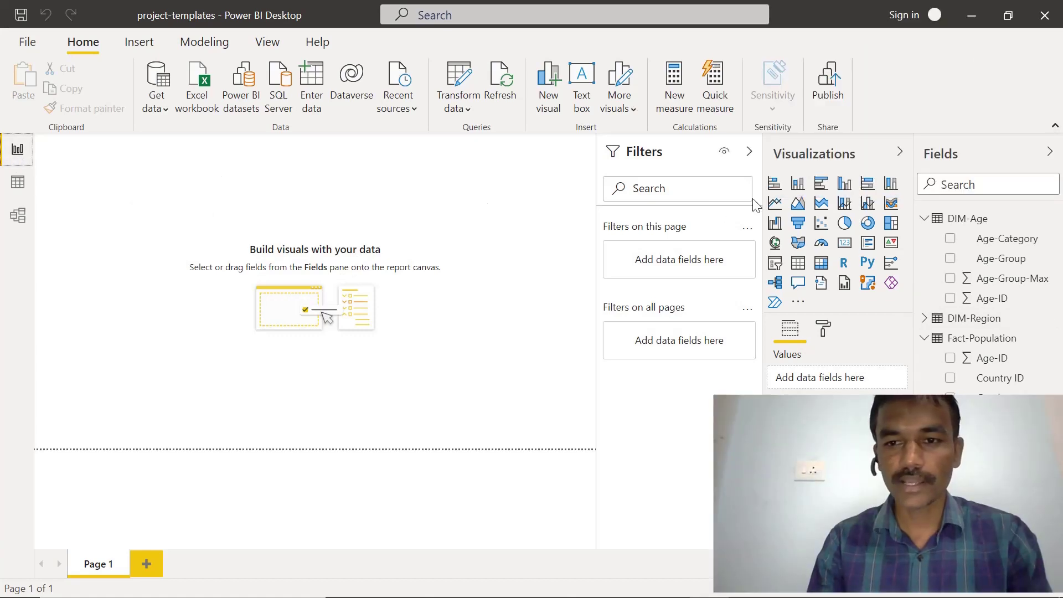
click(797, 183)
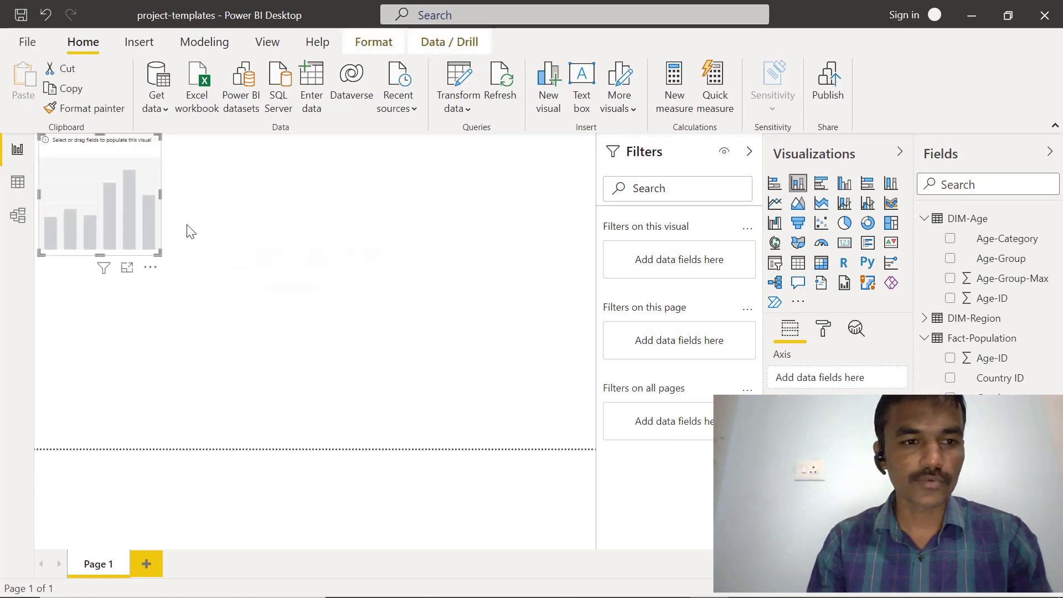
drag(158, 253, 578, 411)
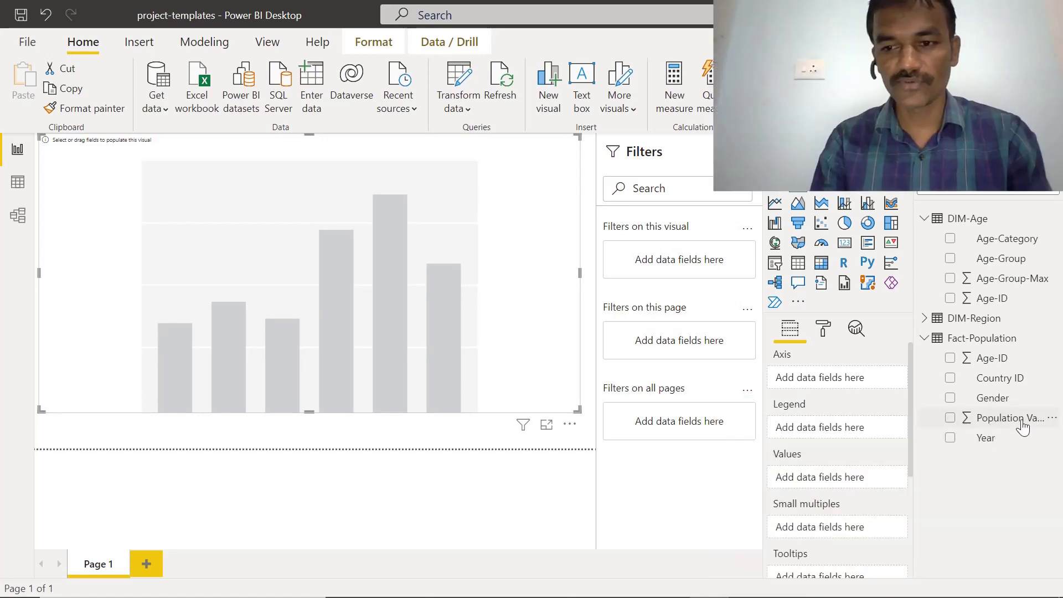
Plot Fact-Population's Population Value by Year in the column chart, with DIM-Age's Age-Category as the legend.
drag(1021, 426, 823, 476)
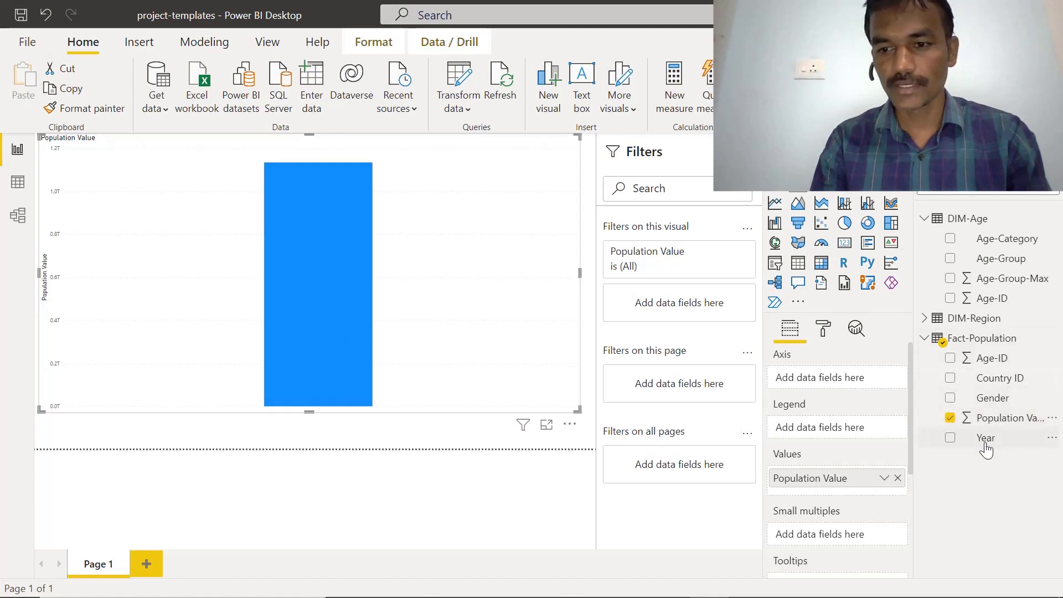
drag(985, 444, 803, 378)
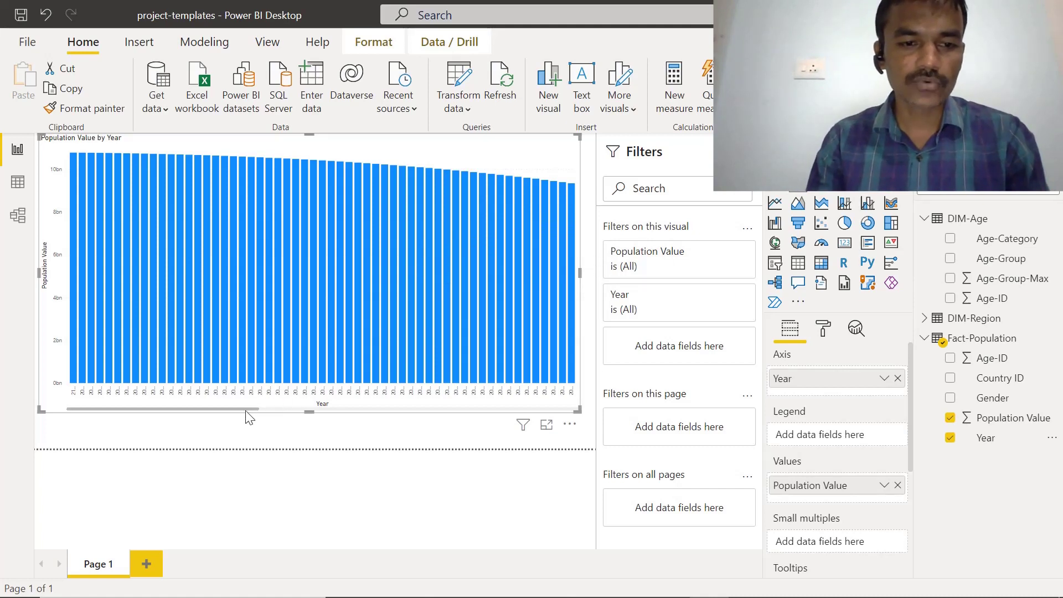
drag(256, 412, 382, 421)
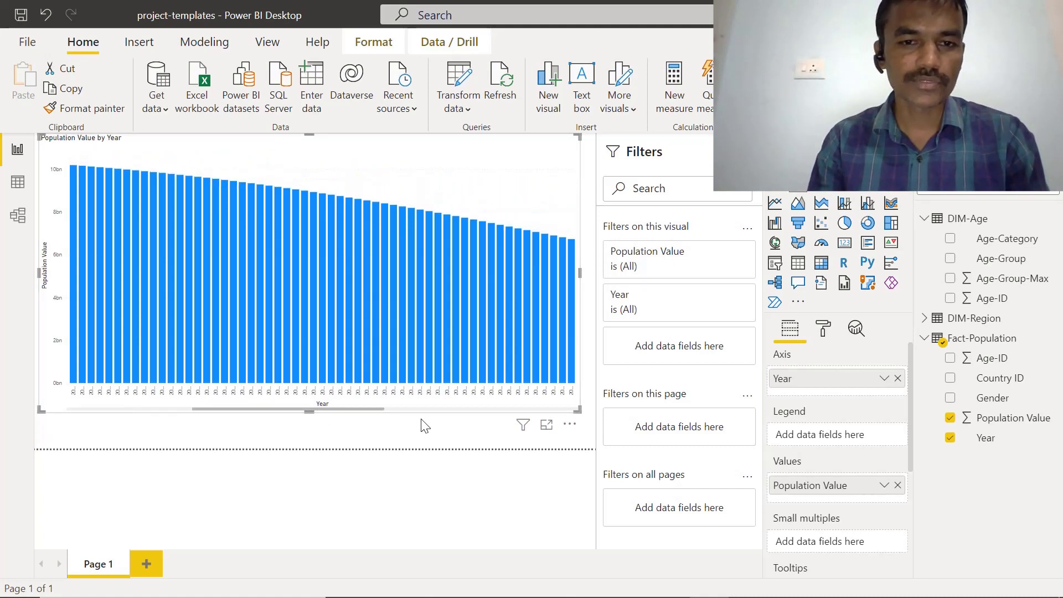
drag(310, 410, 123, 420)
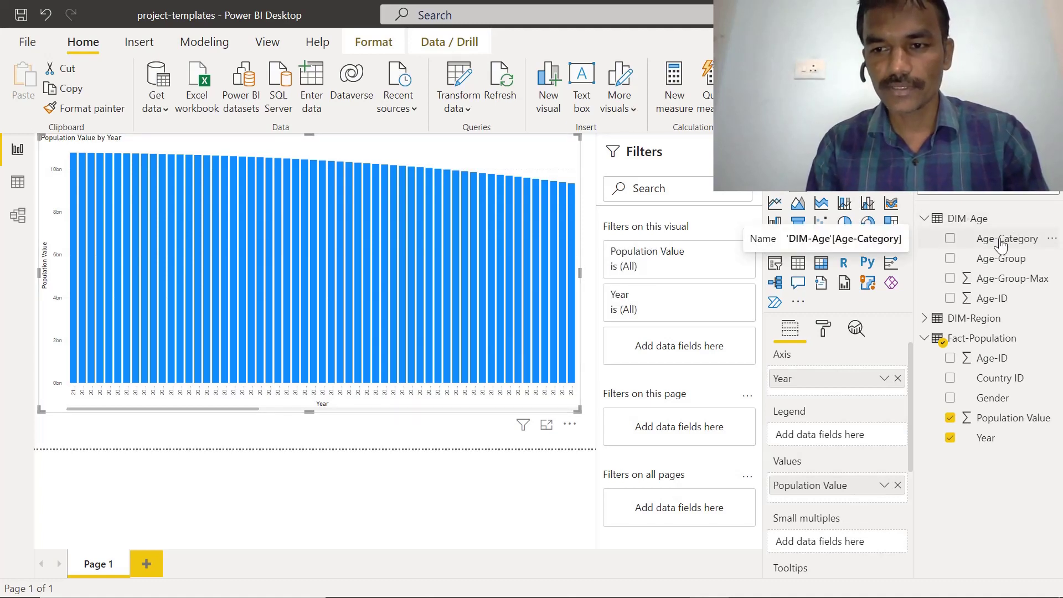
drag(1002, 244, 821, 431)
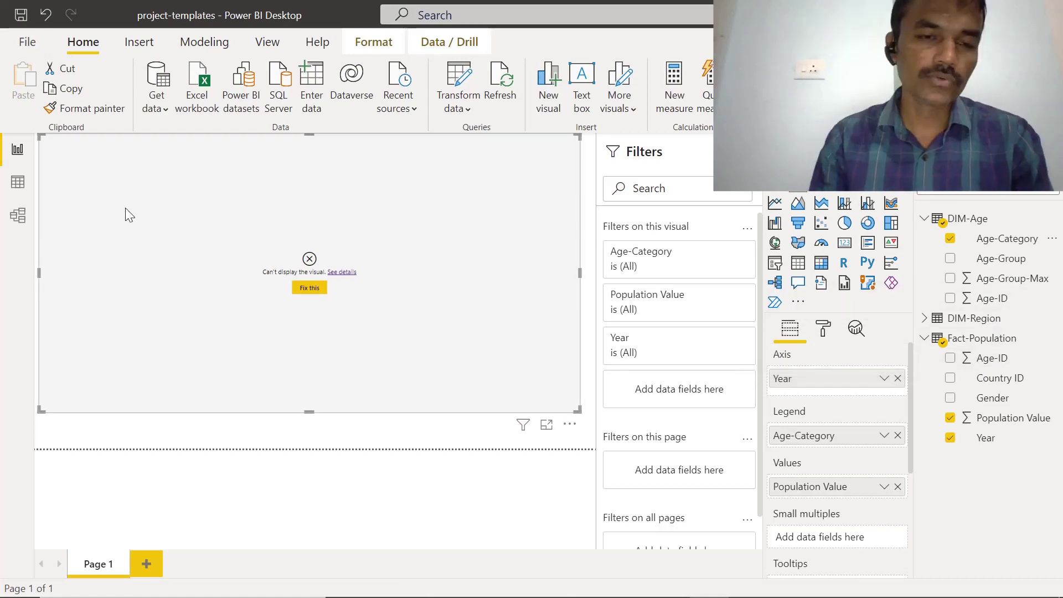
Show the model diagram with DIM-Region level with Fact-Population, and make room by collapsing the field list.
click(13, 221)
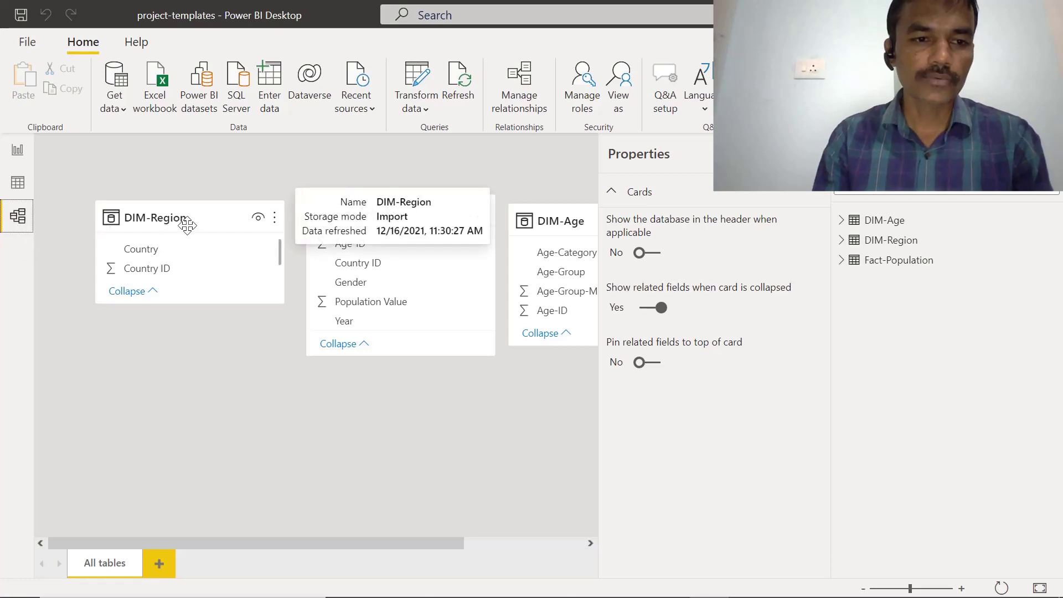
drag(188, 220, 133, 218)
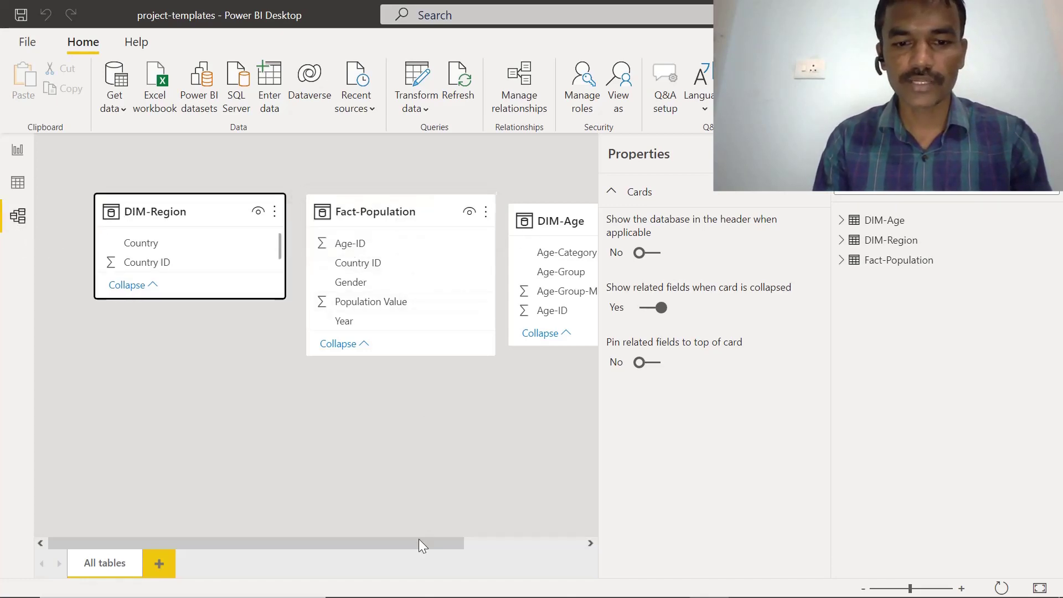
drag(598, 486, 680, 486)
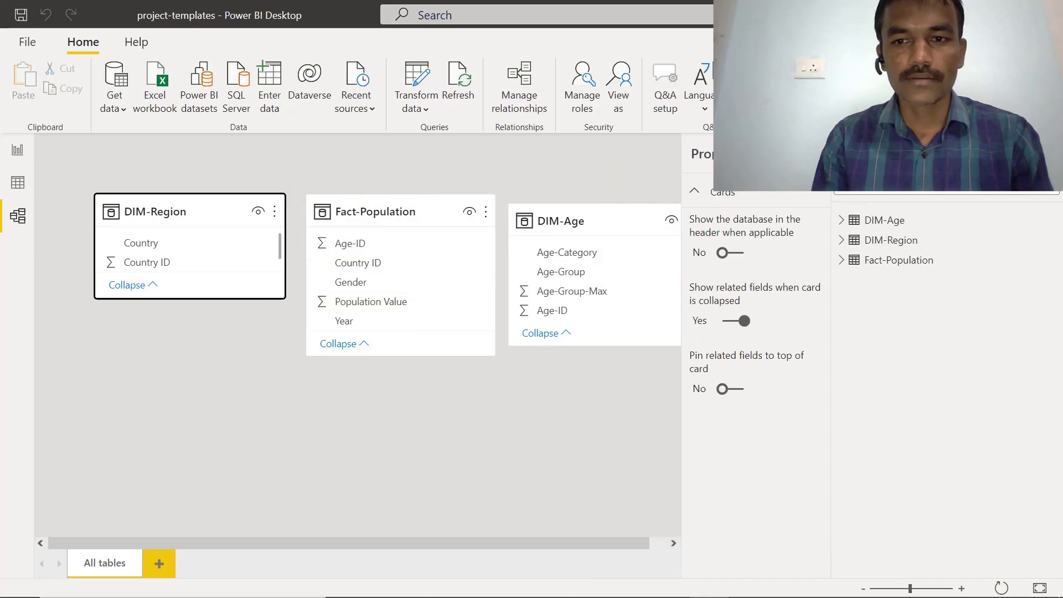
click(1046, 154)
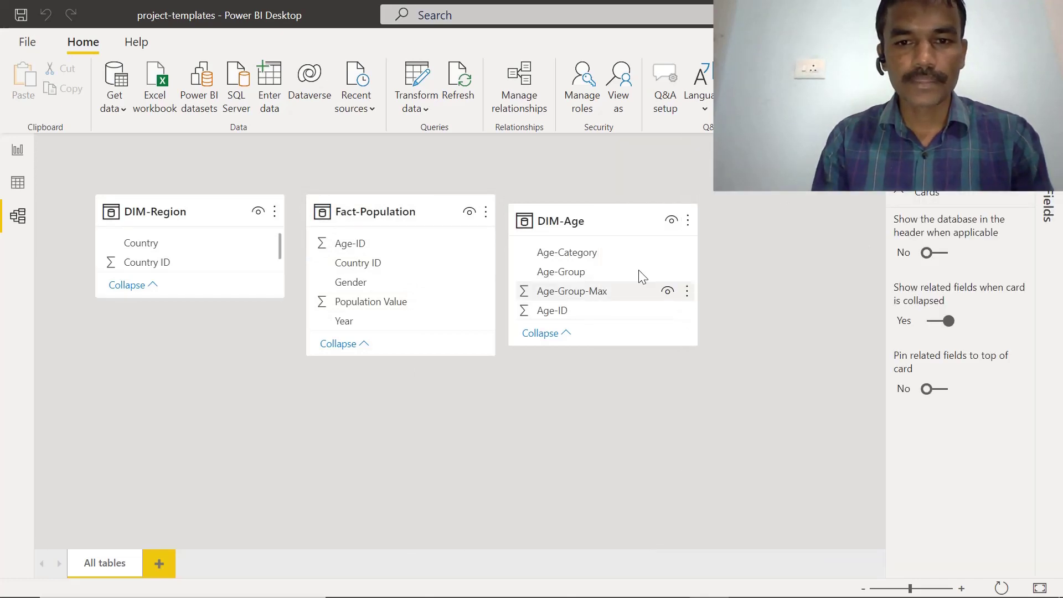
Try relating Age-ID in DIM-Age to Population Value in Fact-Population, and check the effect on the report chart.
click(604, 223)
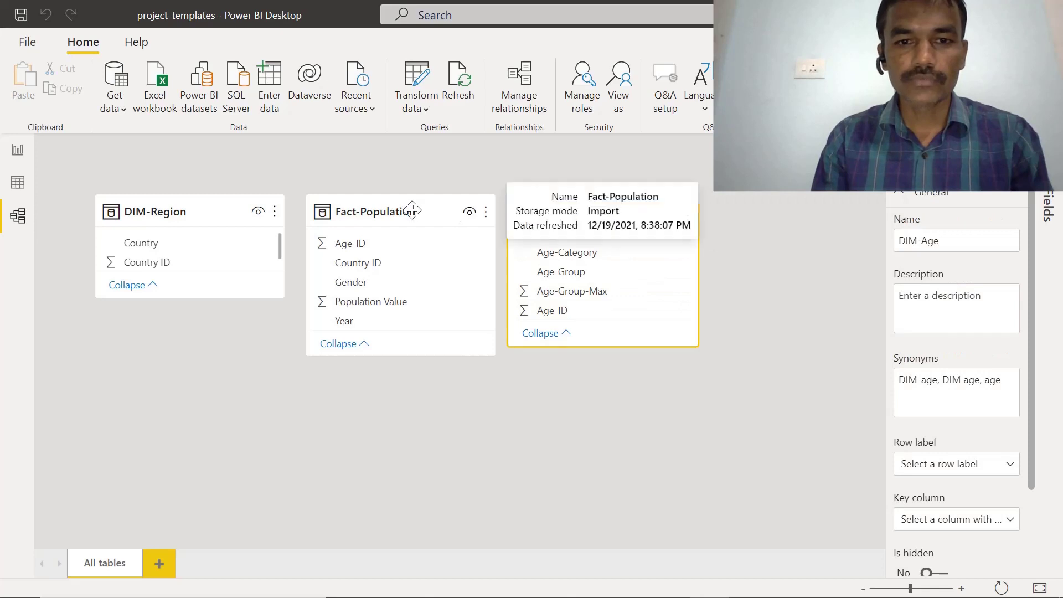
click(353, 214)
click(208, 211)
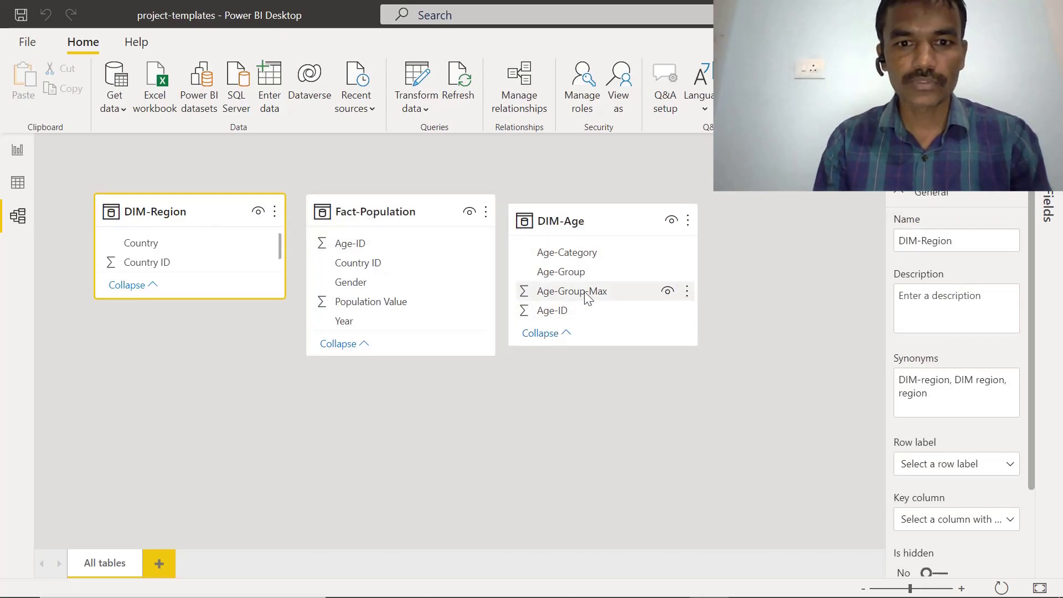
drag(554, 302, 360, 302)
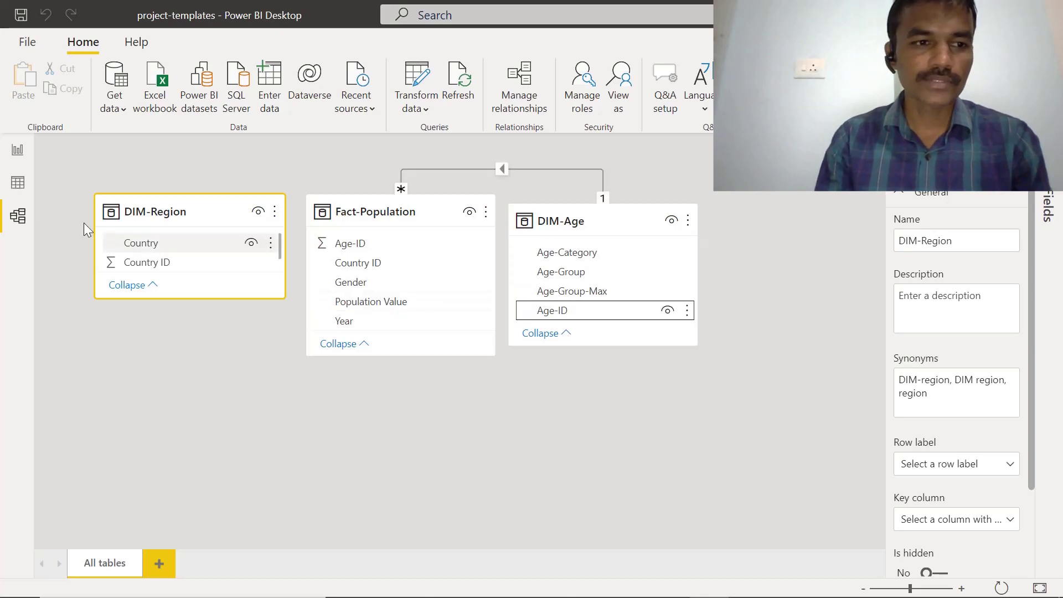
click(18, 150)
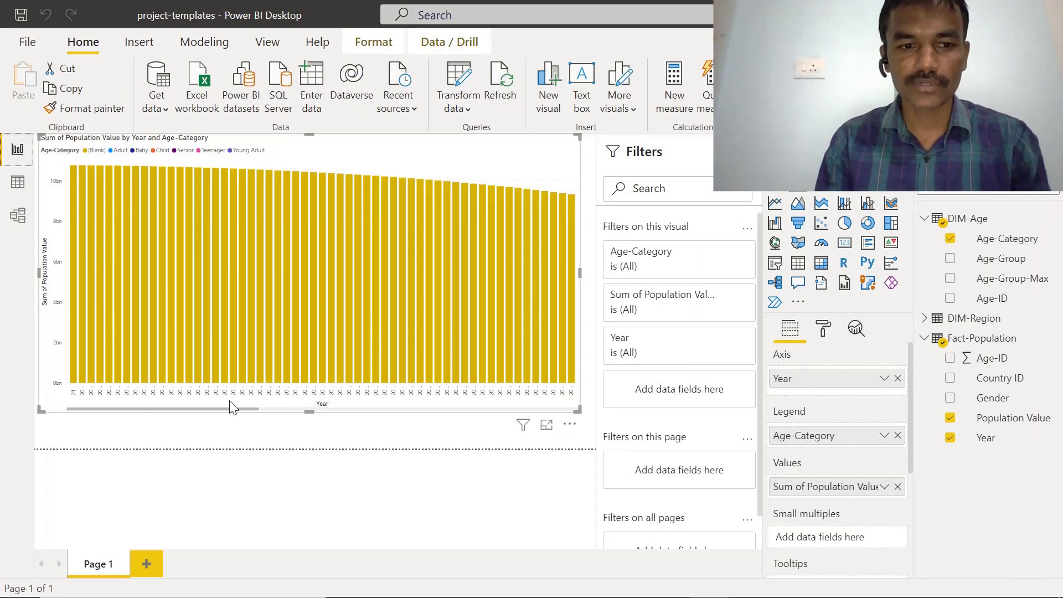
drag(231, 409, 413, 412)
scroll(79, 294, up, 5)
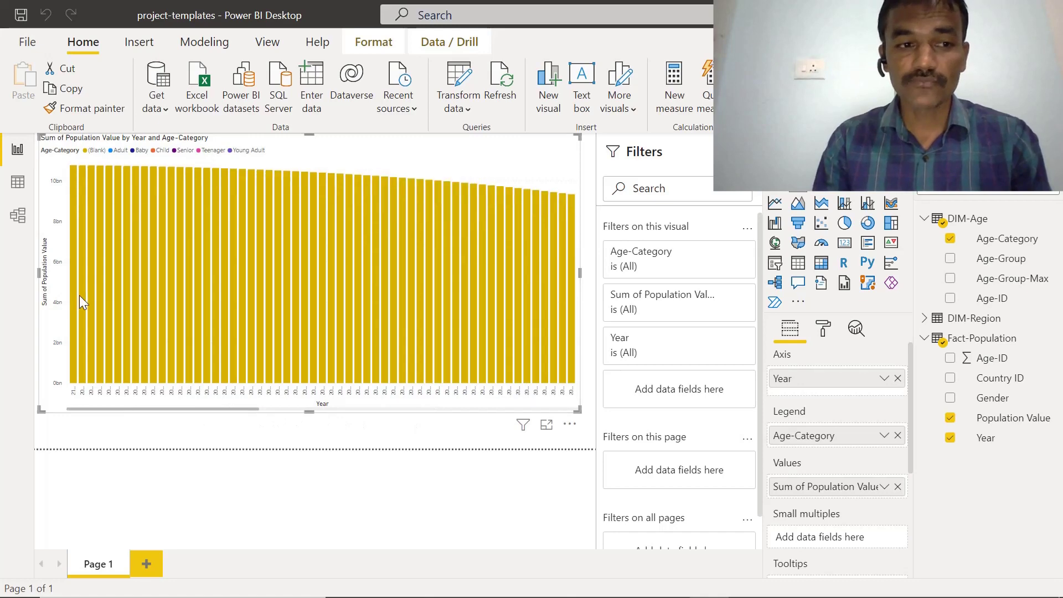
Delete the relationship between Fact-Population and DIM-Age in the data model.
click(17, 215)
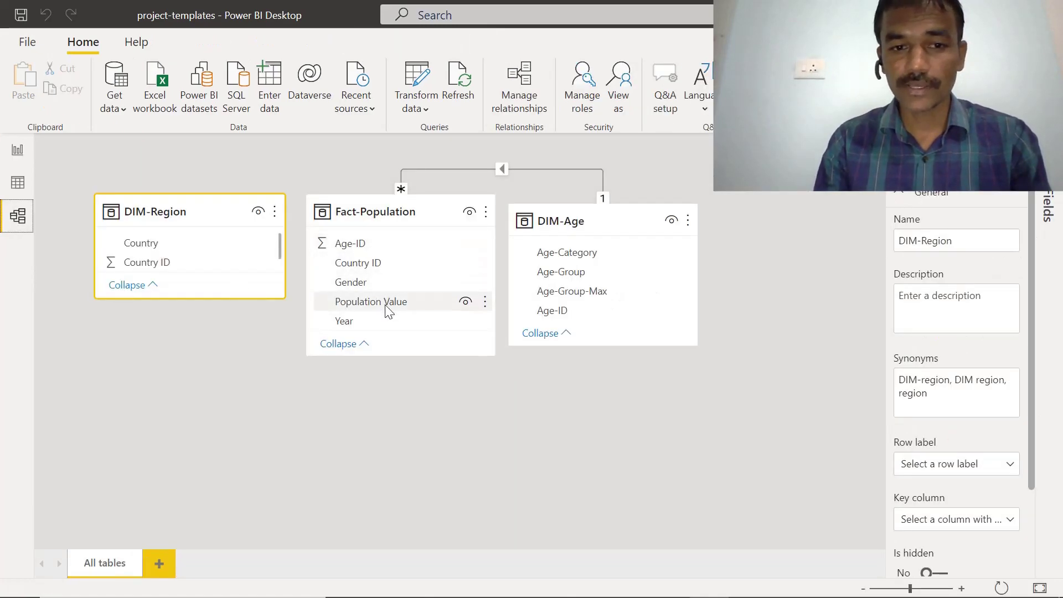
right_click(488, 168)
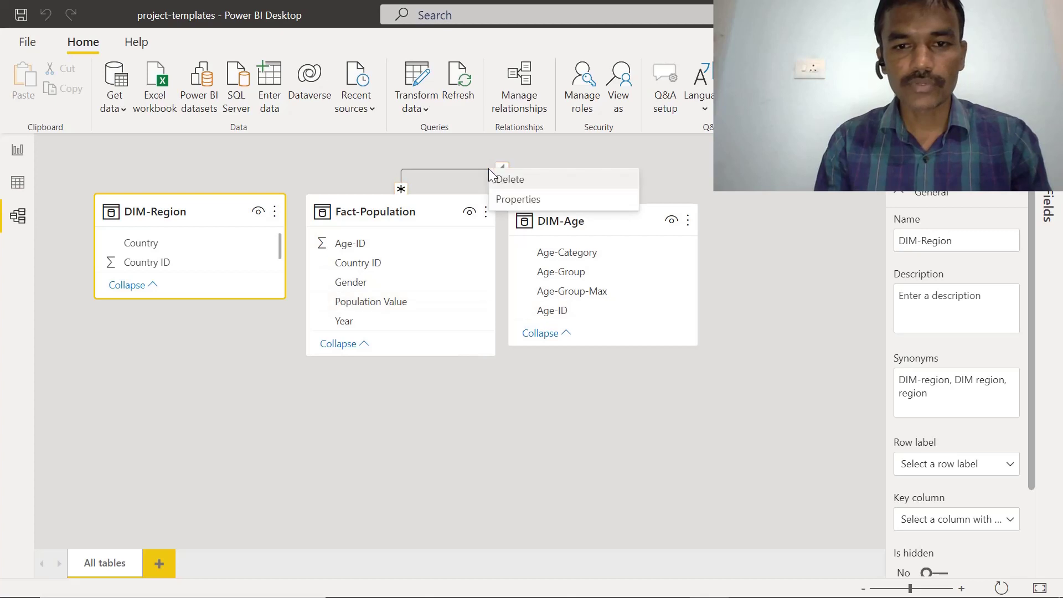
click(497, 177)
click(600, 356)
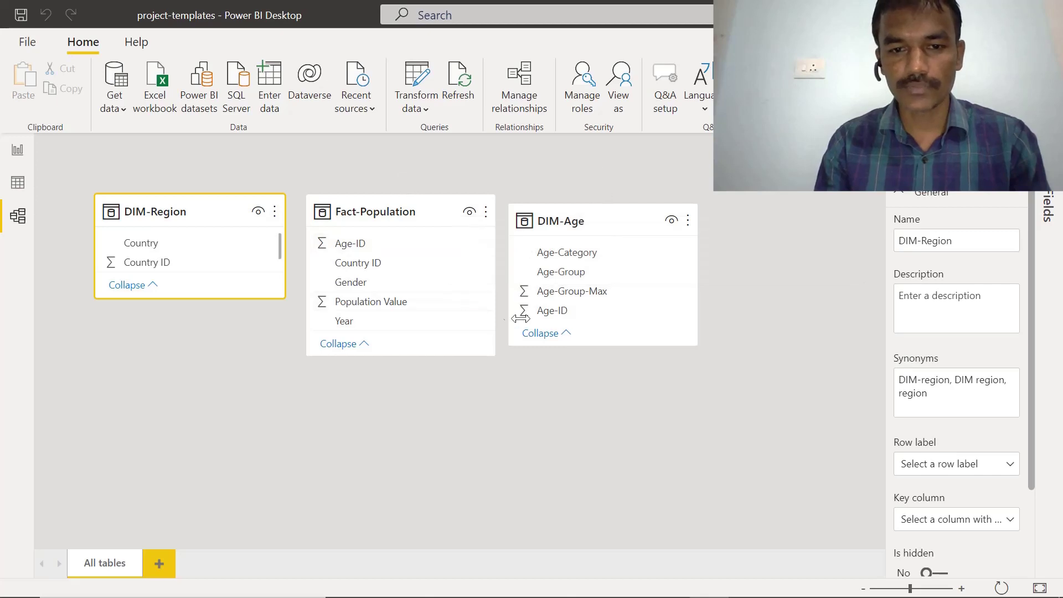
Relate DIM-Age to Fact-Population through their Age-ID columns and check the age-category breakdown across the years in the chart.
drag(557, 316, 355, 248)
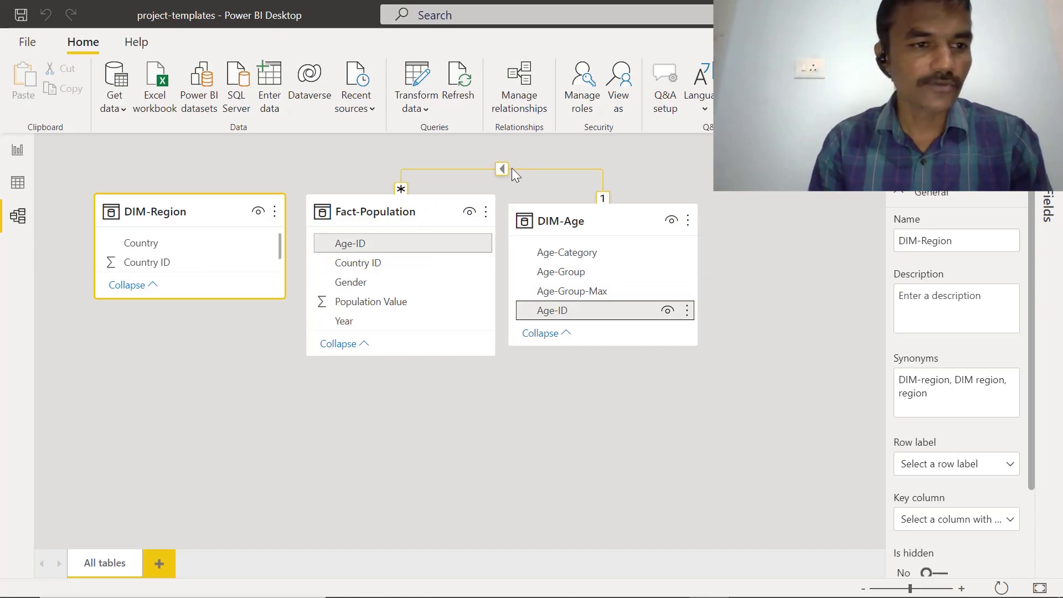
click(19, 149)
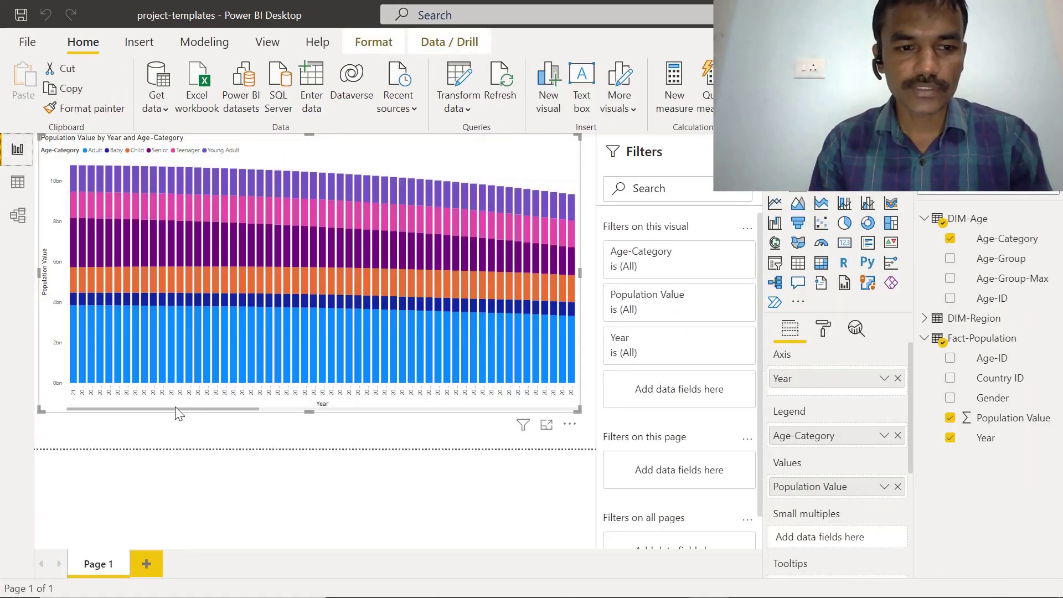
drag(175, 407, 552, 404)
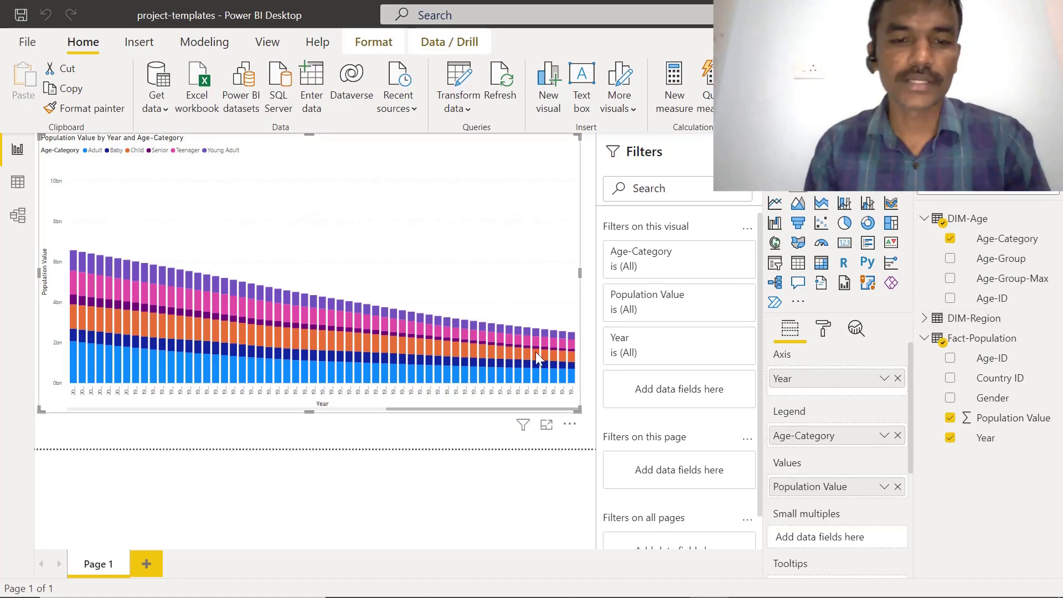
Replace the chart's Age-Category legend with Region-Name from the DIM-Region table.
click(897, 436)
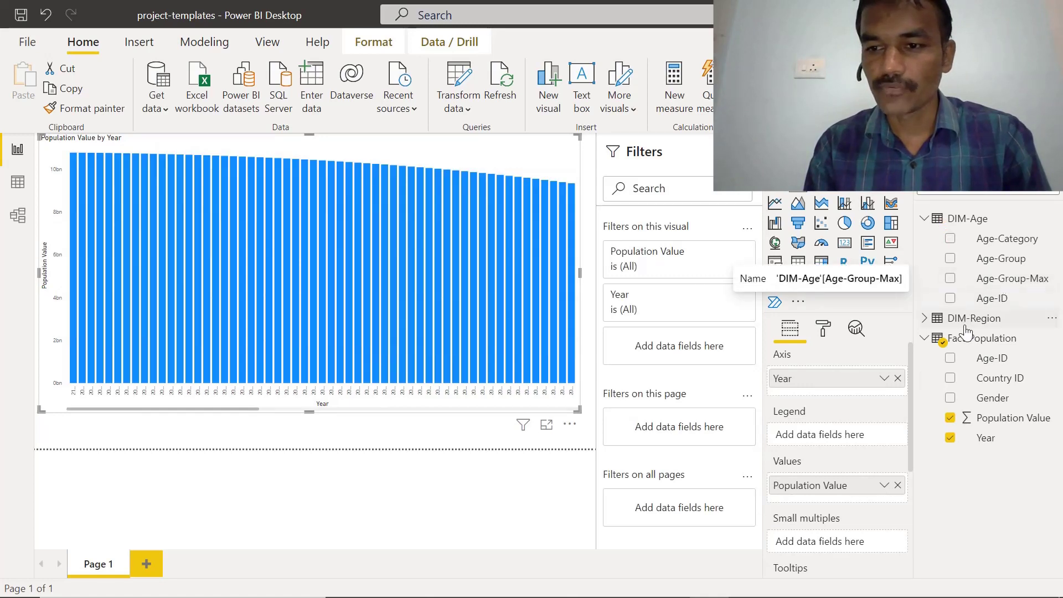
click(923, 317)
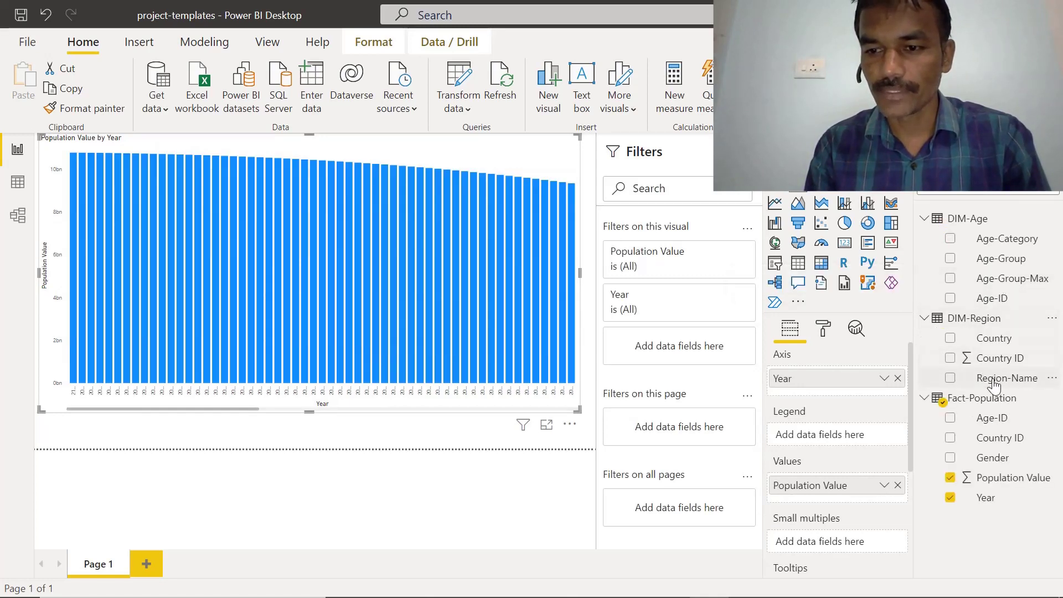
drag(974, 380, 823, 436)
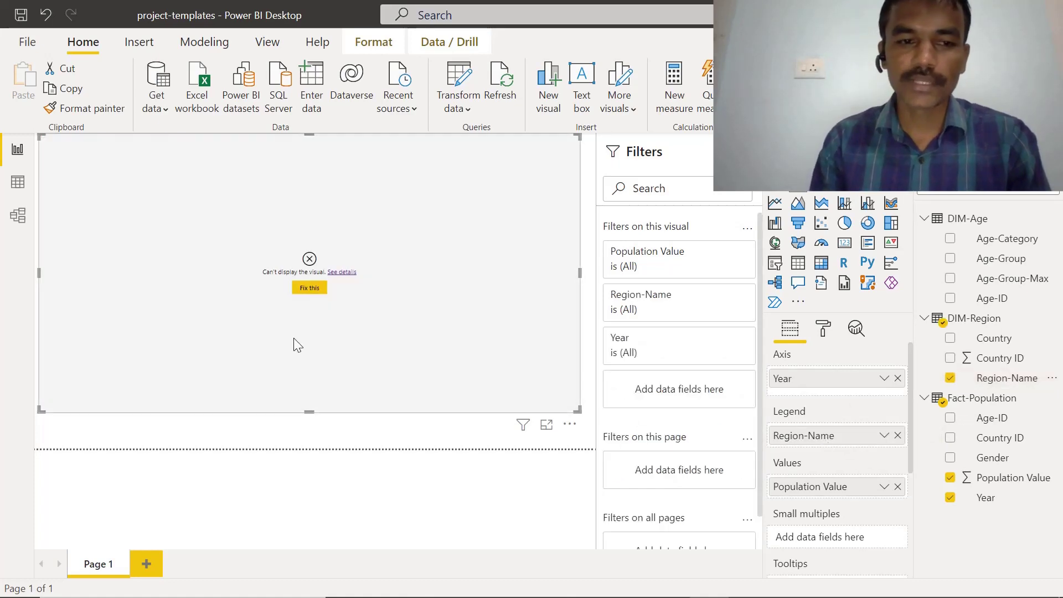
Relate DIM-Region to Fact-Population through their Country ID columns and check the regional breakdown across the years in the chart.
click(18, 214)
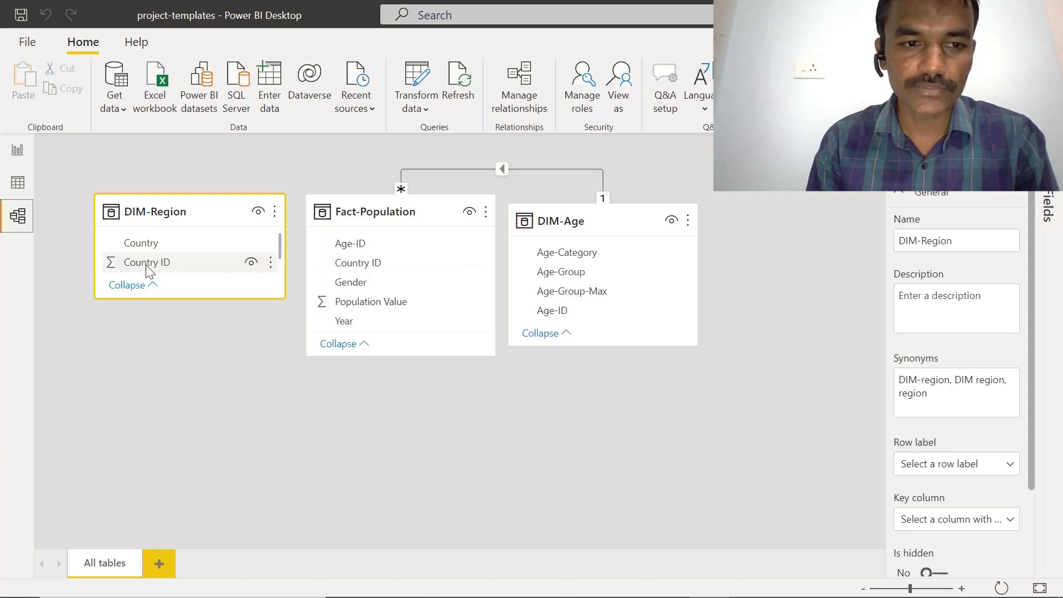
drag(147, 268, 363, 265)
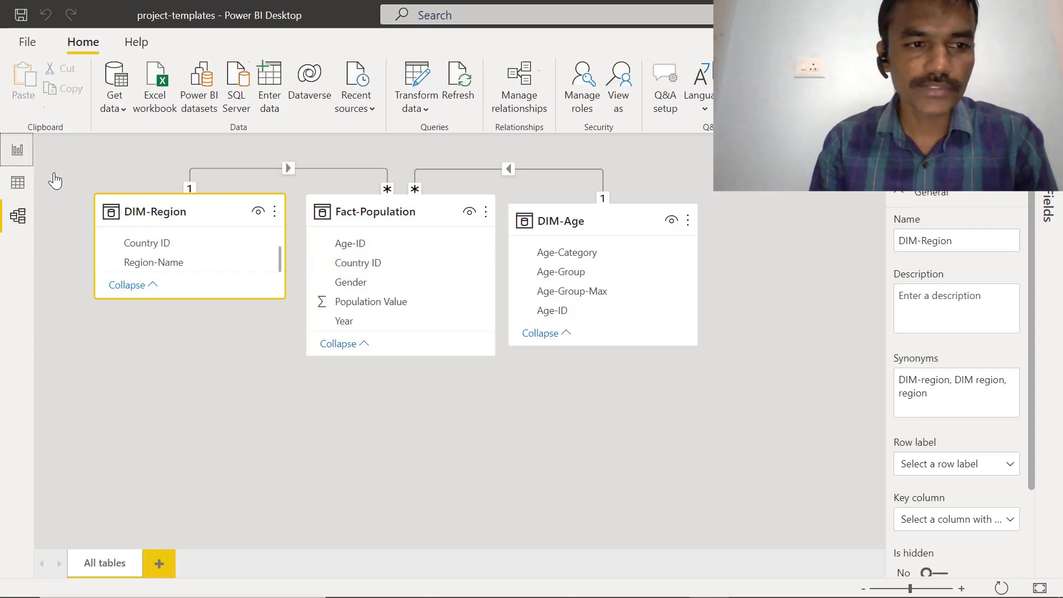
click(18, 151)
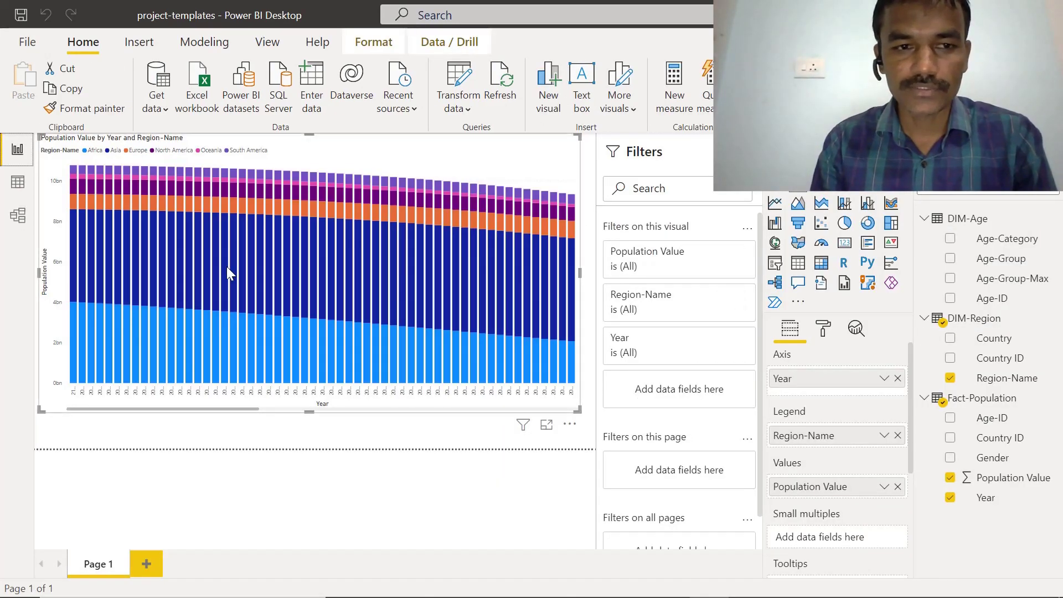
drag(251, 410, 132, 418)
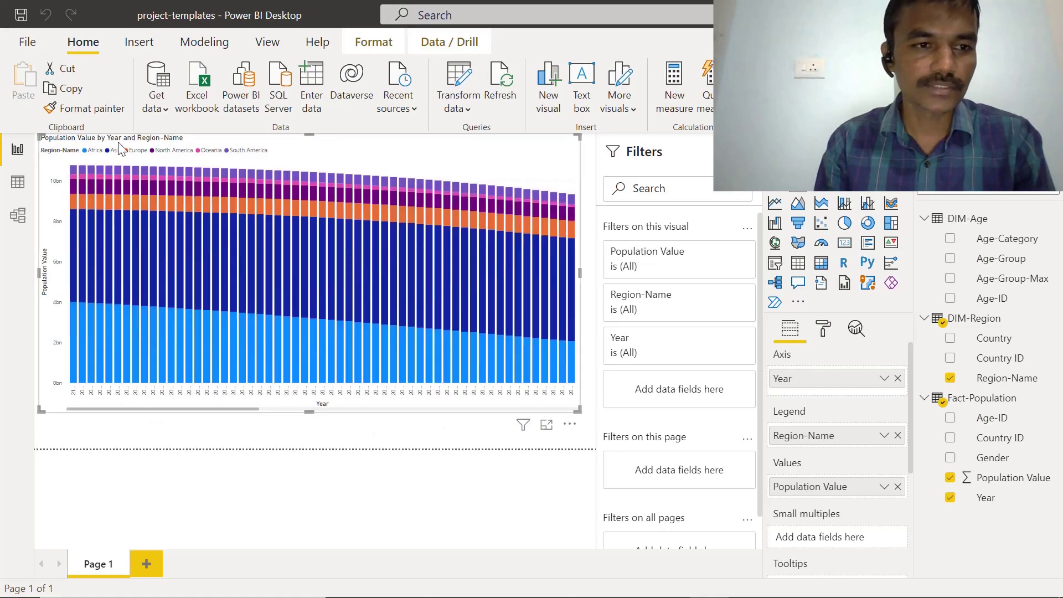
drag(246, 412, 490, 437)
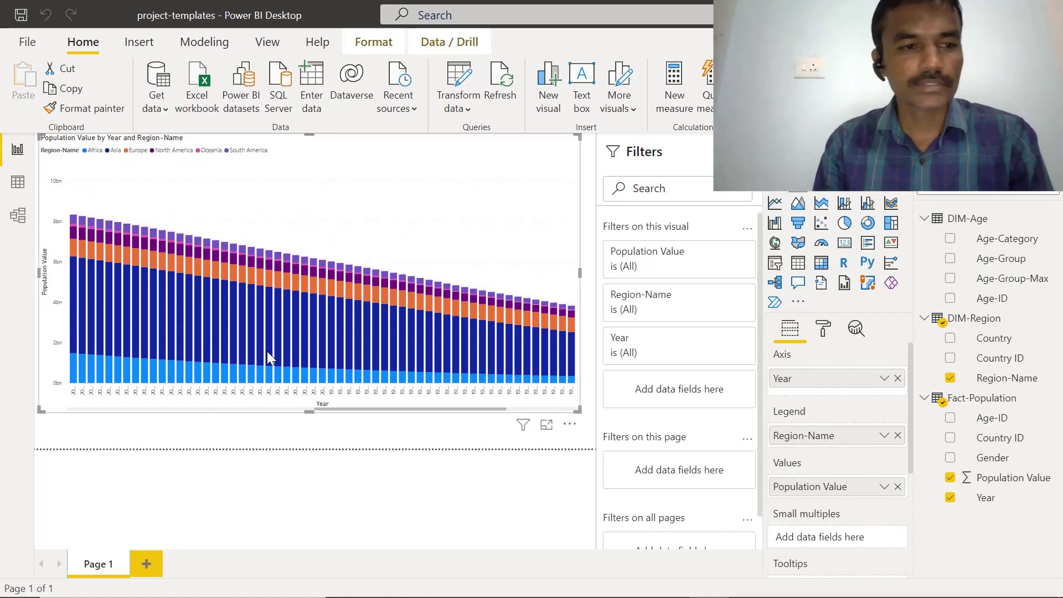
Examine the columns, cardinality and cross filter direction of the DIM-Region to Fact-Population relationship, leaving its settings unchanged.
click(18, 217)
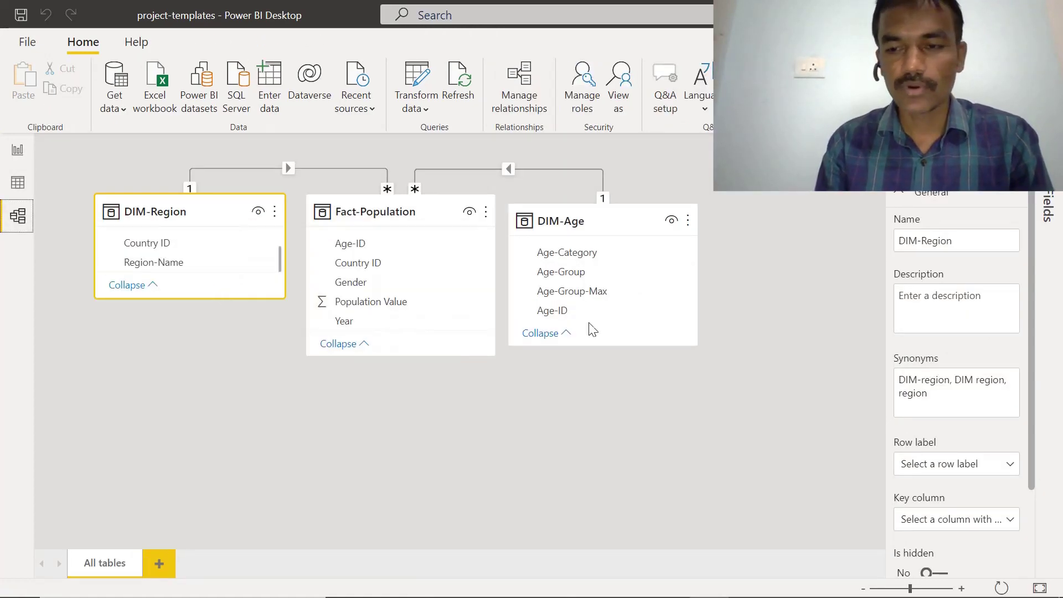
right_click(261, 168)
key(Escape)
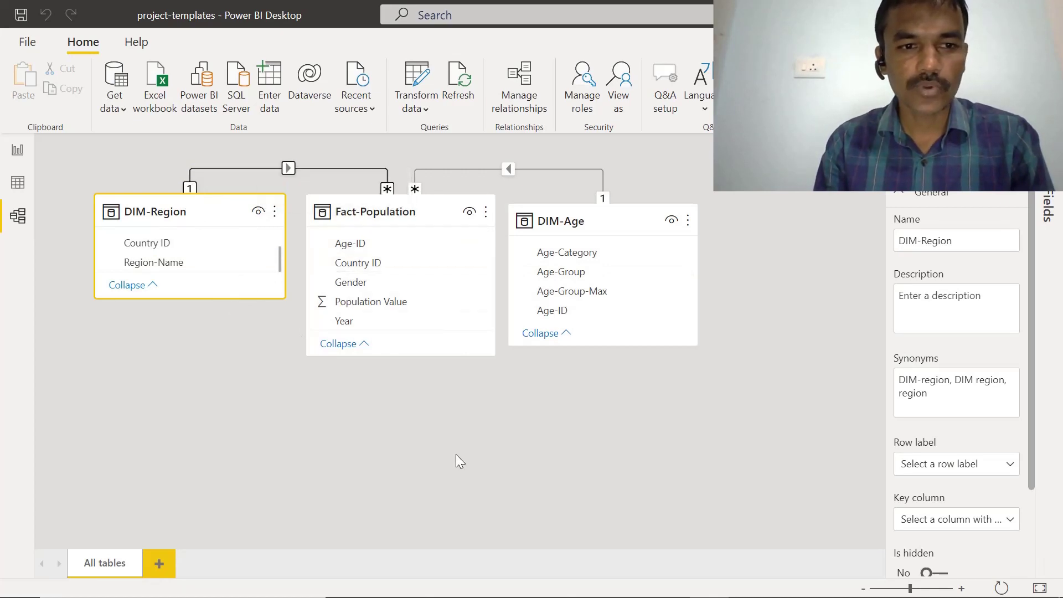
click(456, 454)
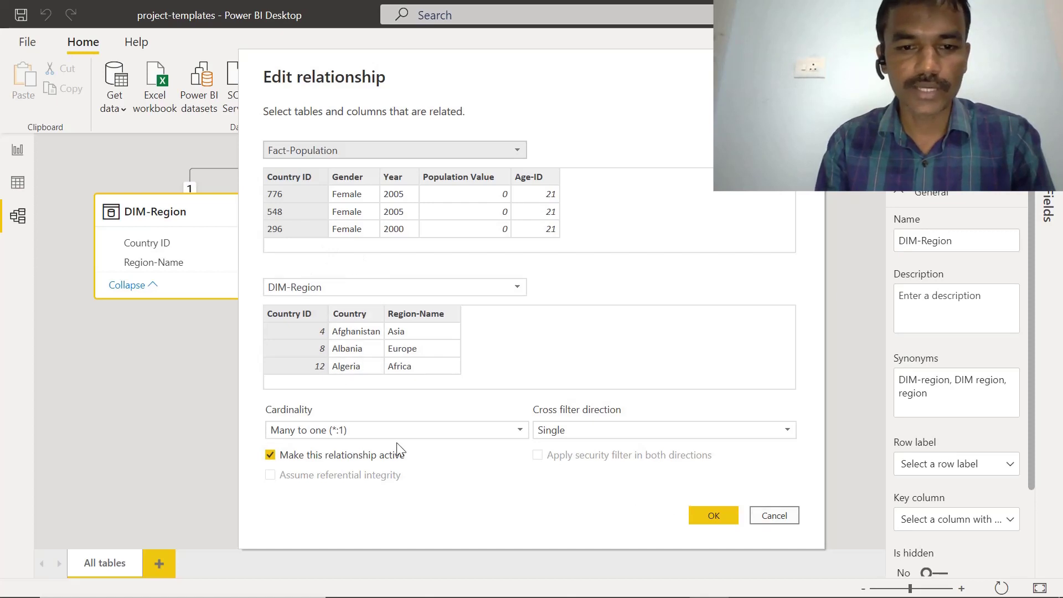
click(768, 513)
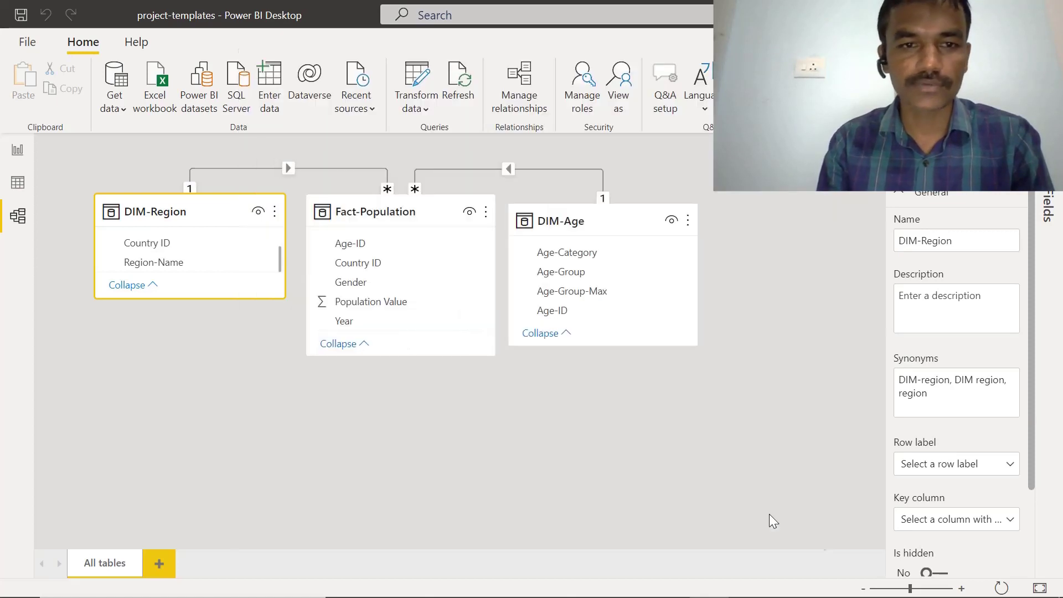
Try to create a new relationship between DIM-Age and Fact-Population through their Age-ID columns.
double_click(352, 163)
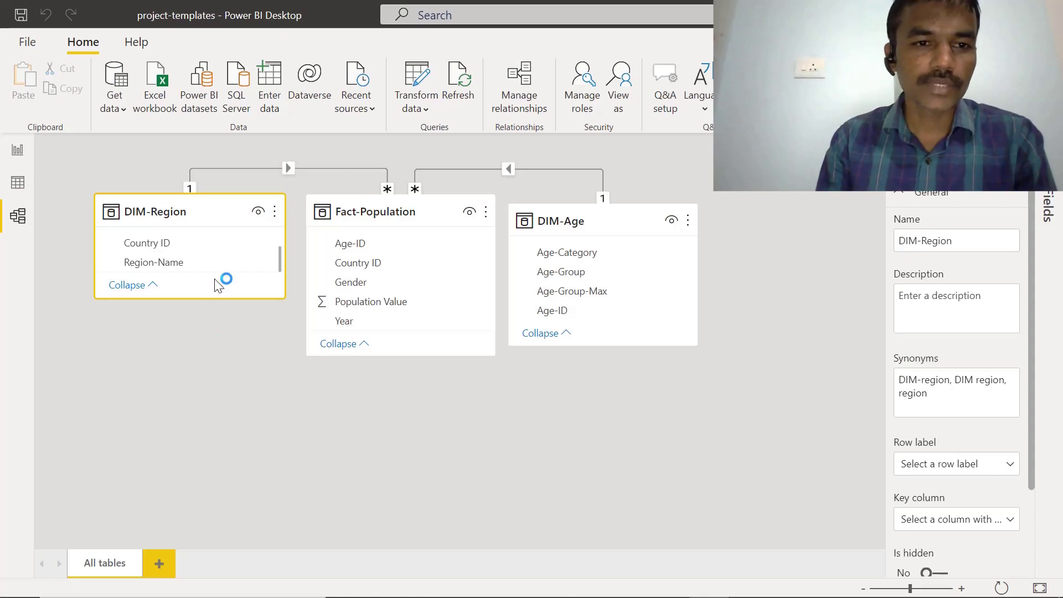
click(534, 110)
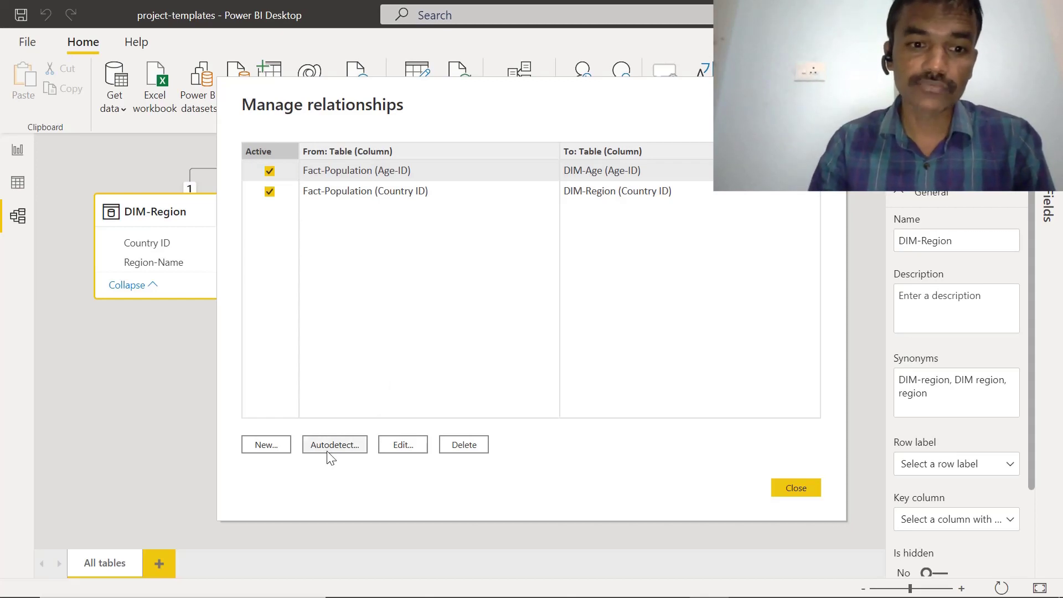
click(267, 444)
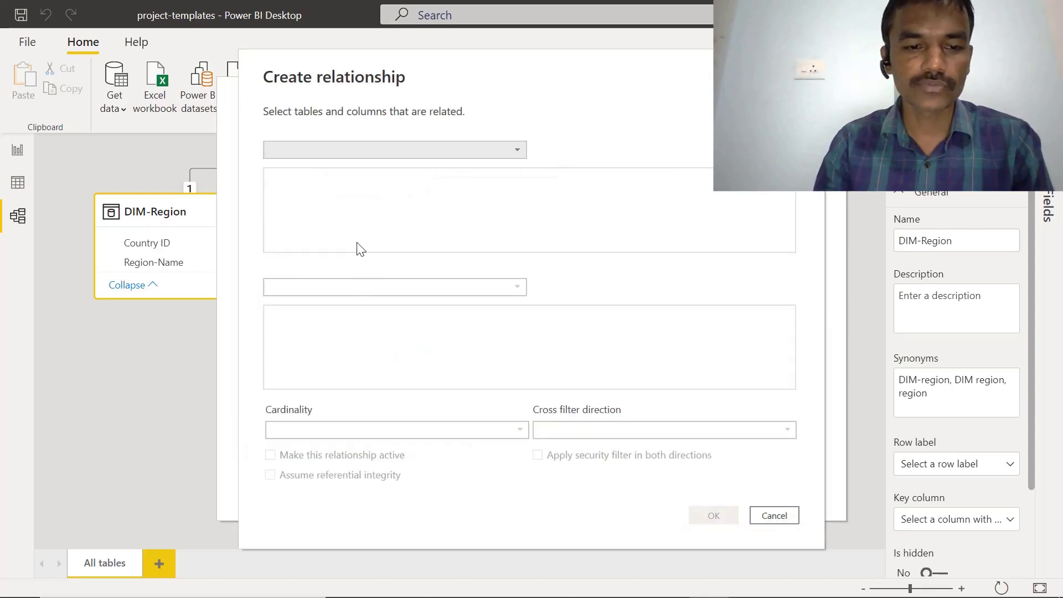
click(517, 151)
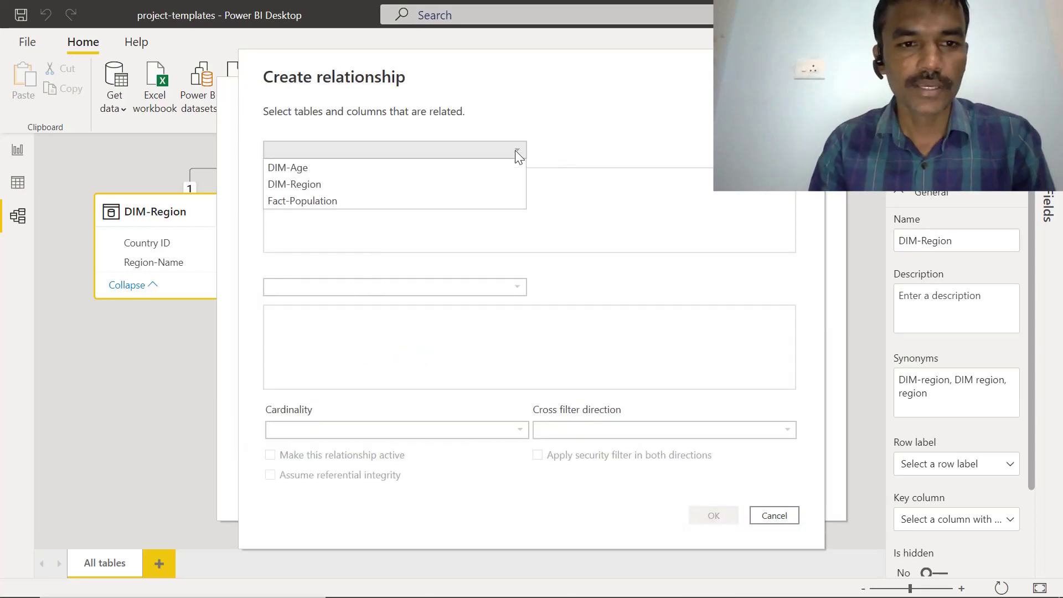
click(314, 168)
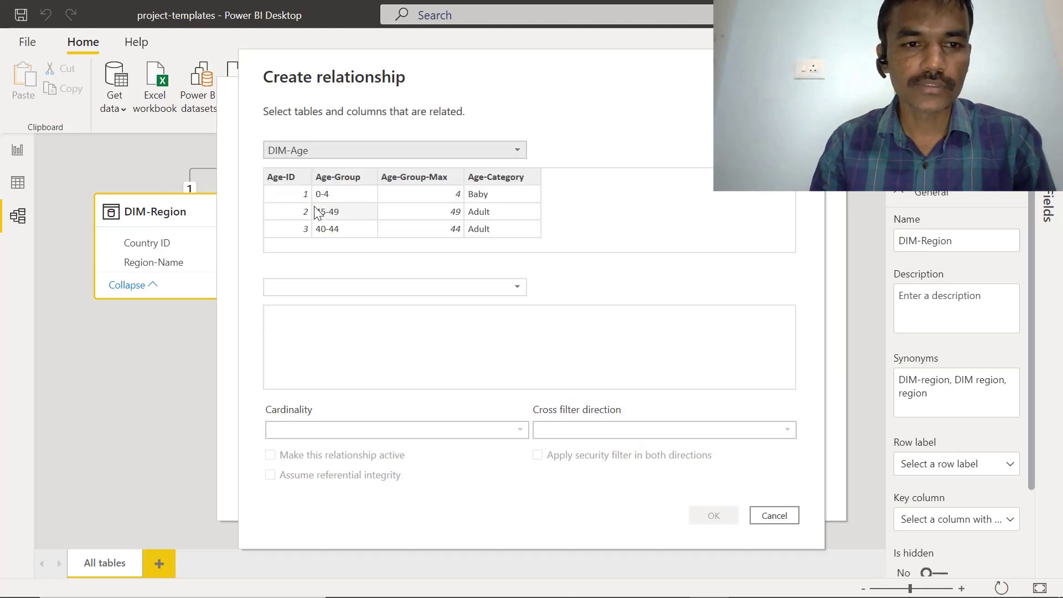
click(519, 284)
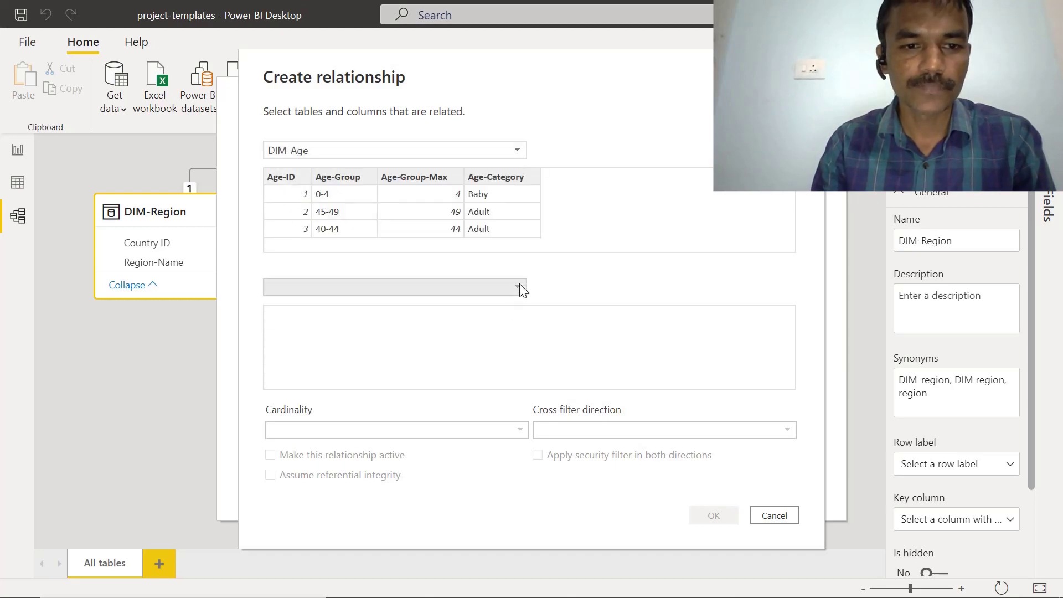
click(358, 320)
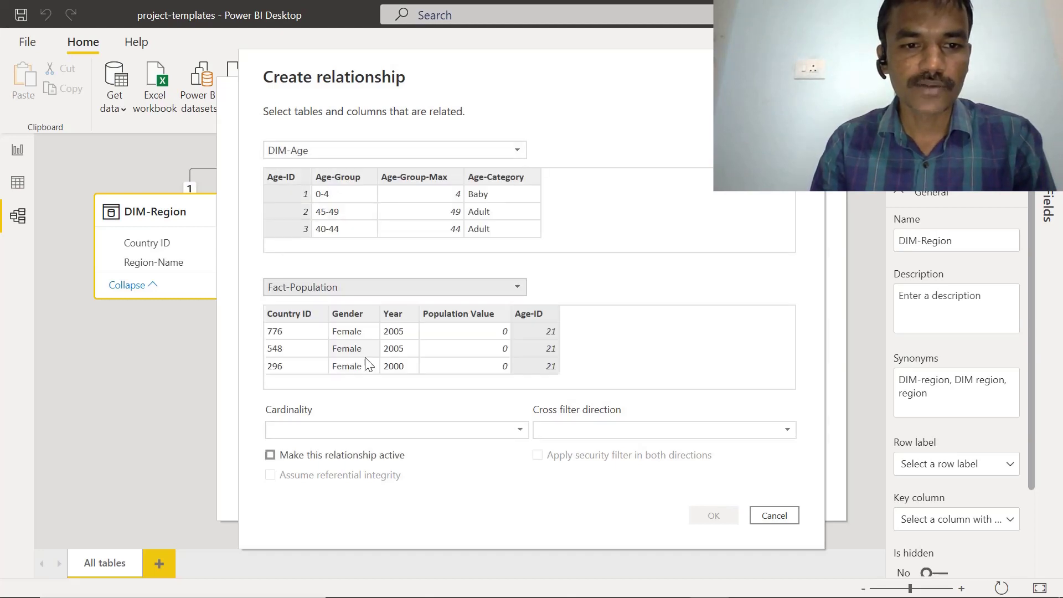
click(290, 176)
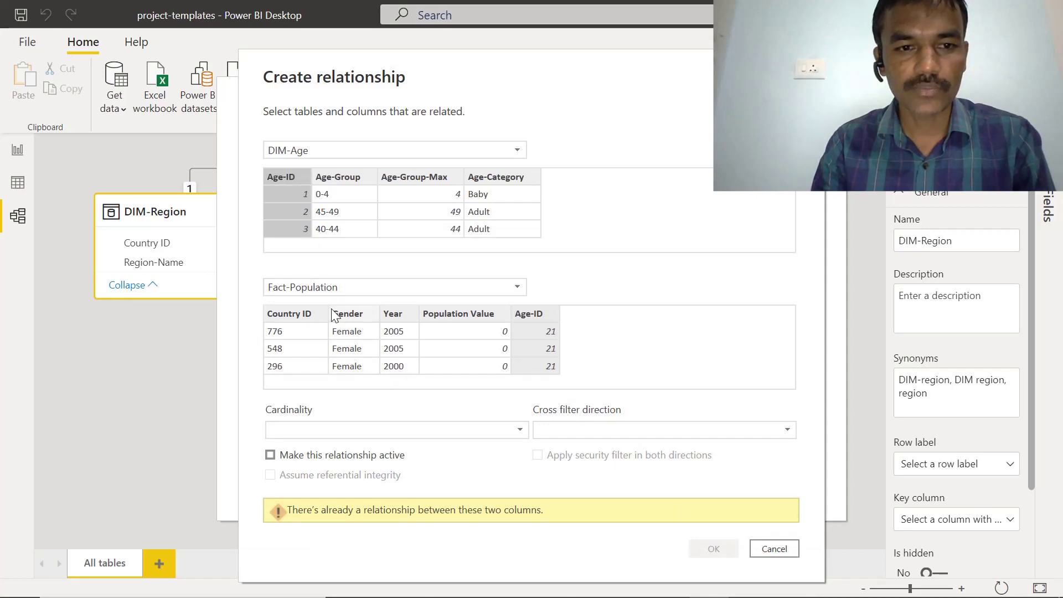
click(528, 314)
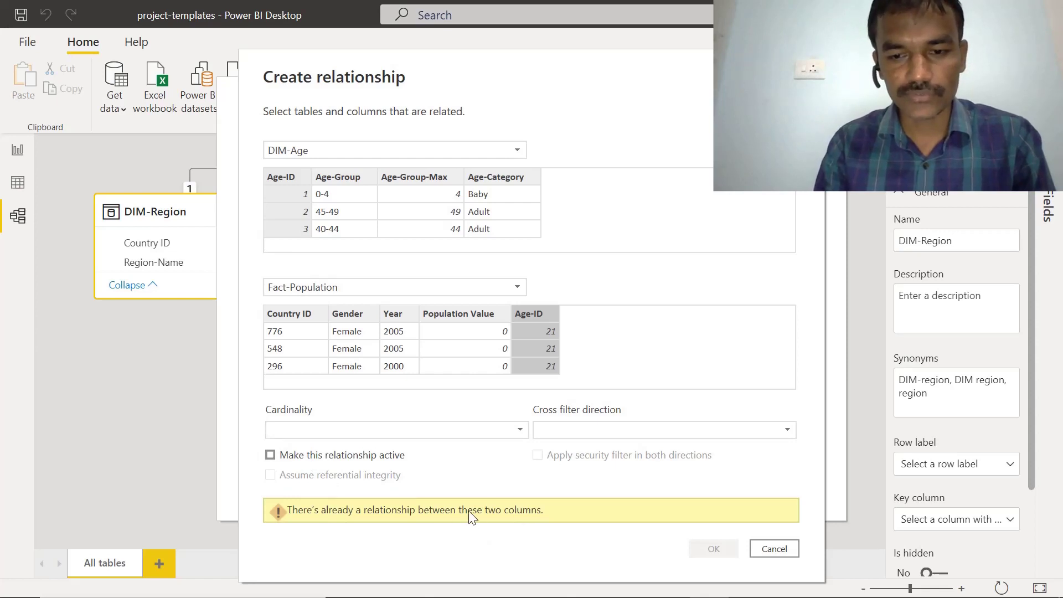
Review the cardinality and cross filter direction options offered for the new relationship without choosing any.
click(521, 424)
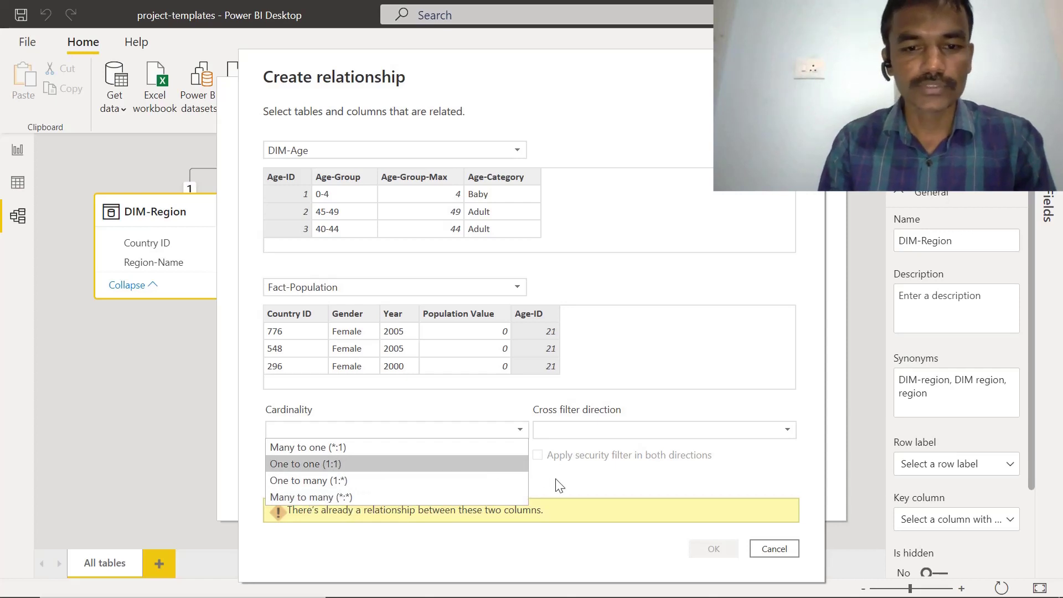
click(578, 488)
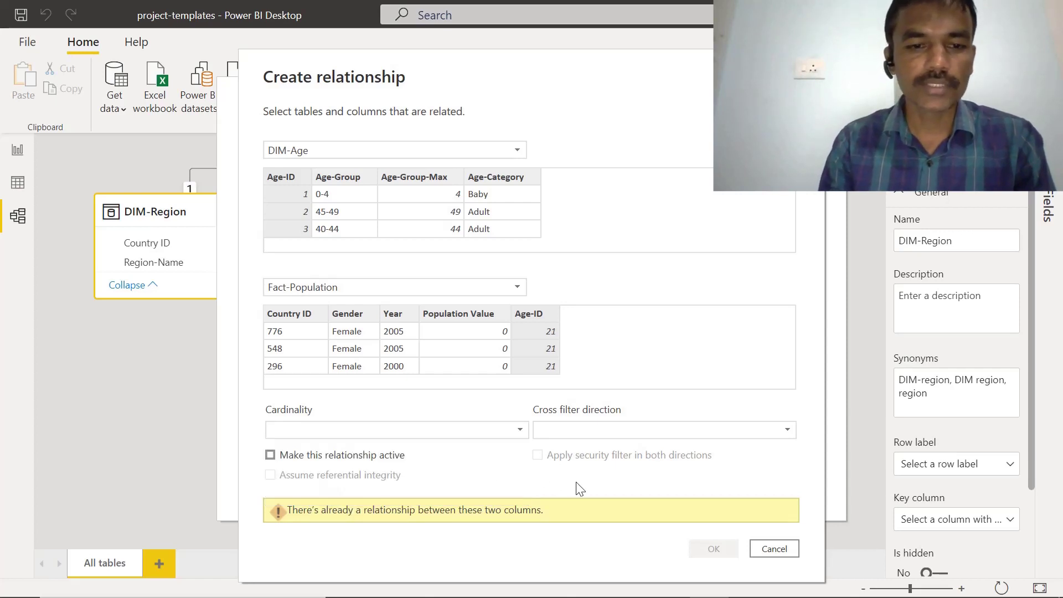
click(792, 430)
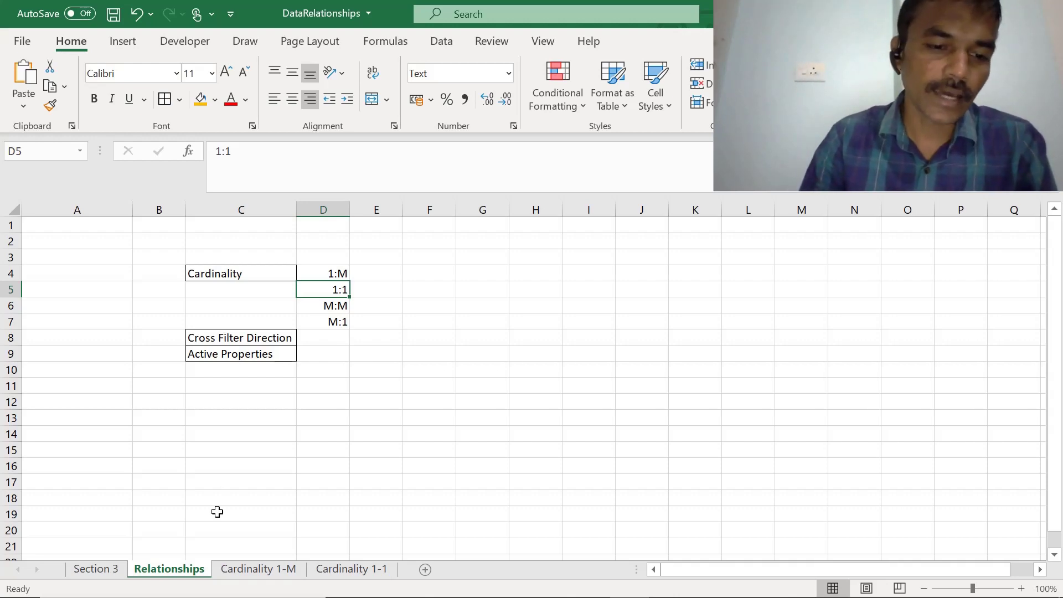
In the DataRelationships workbook in Excel, examine the Customers and Orders tables on the Cardinality 1-M sheet.
click(248, 572)
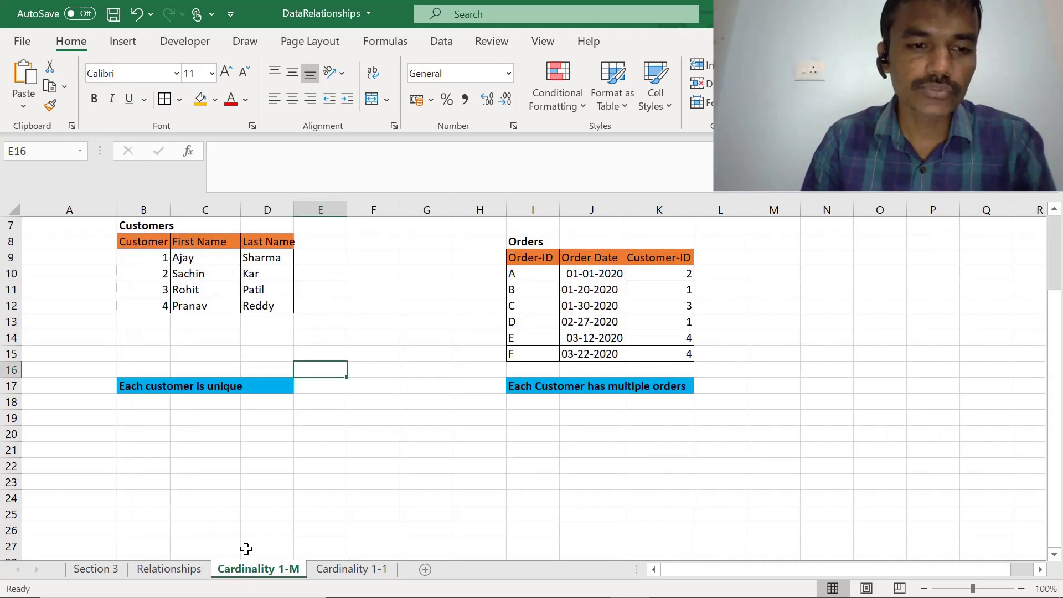
click(204, 305)
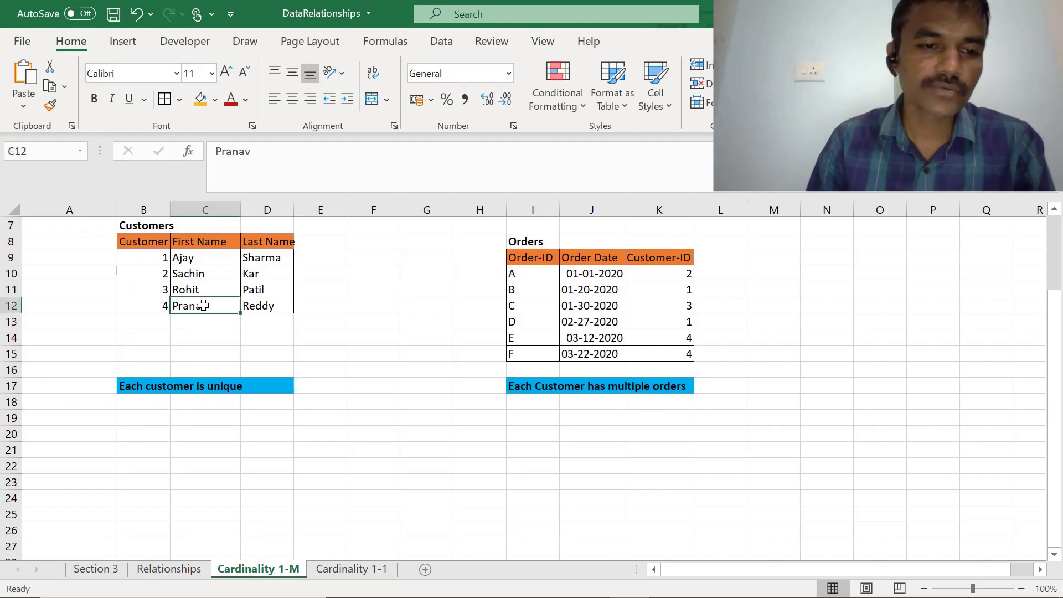
key(Left)
key(Left)
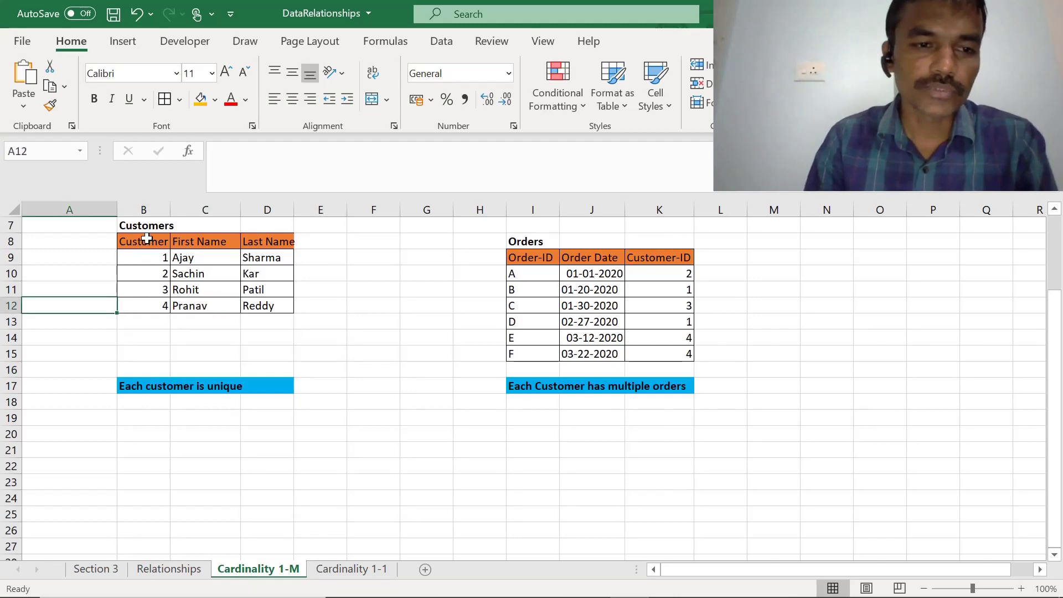
click(147, 225)
click(533, 245)
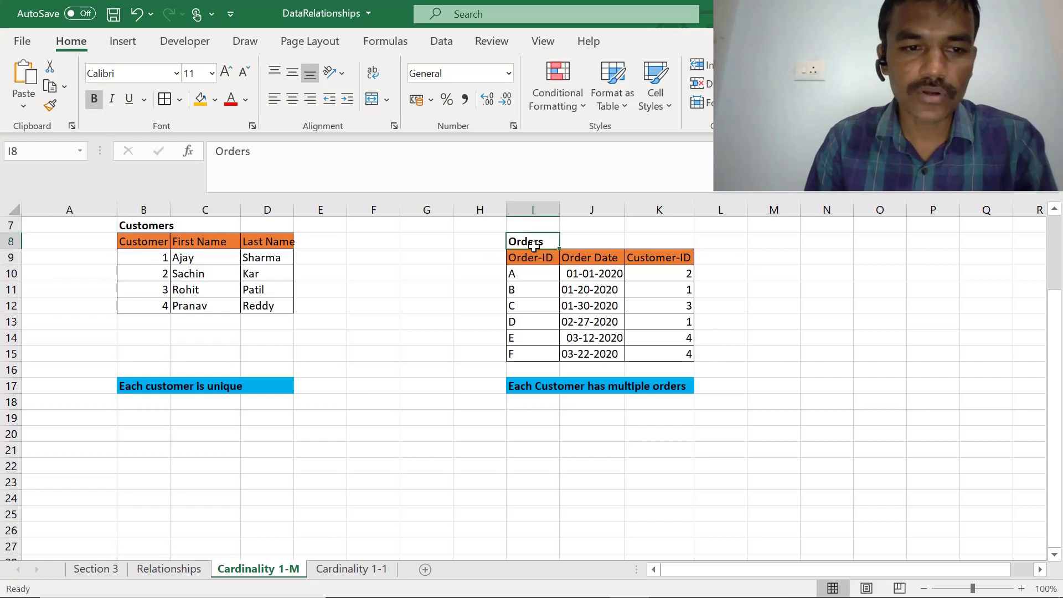
Fit column B to the Customer - ID heading in the Customers table and dismiss the battery notification.
drag(142, 255, 143, 306)
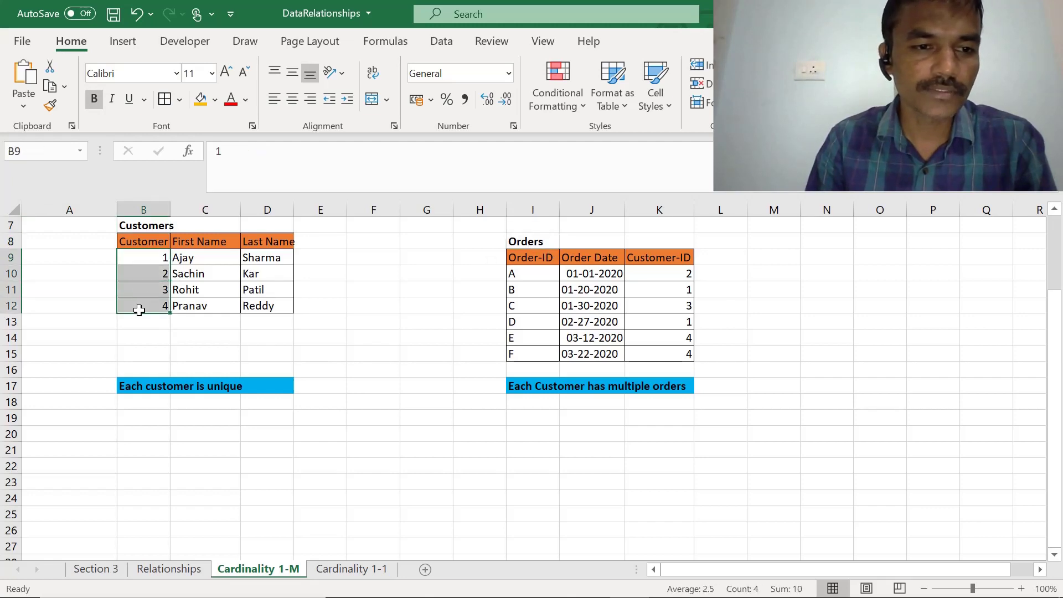
double_click(167, 210)
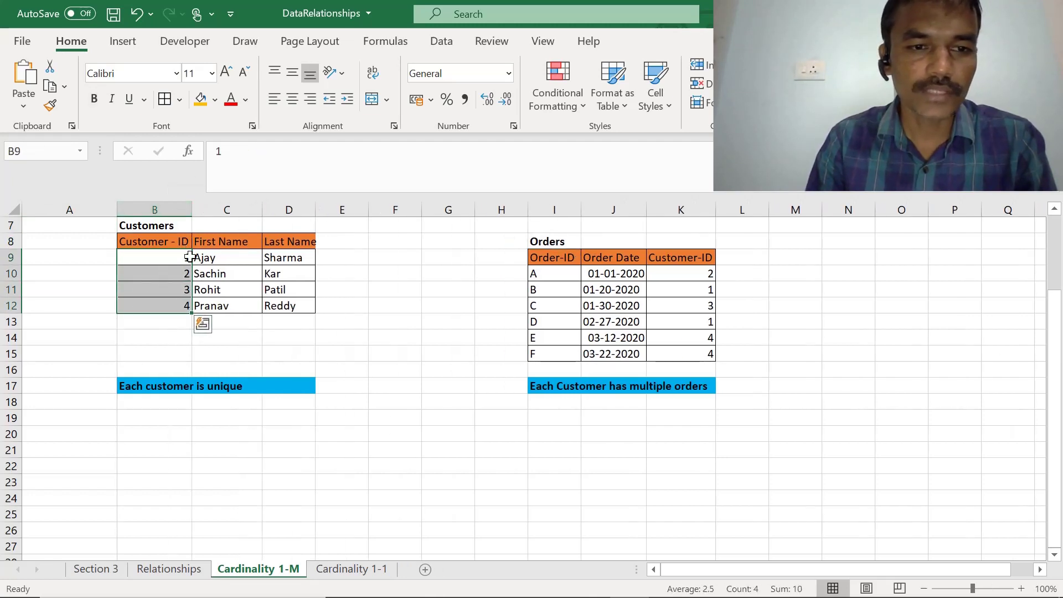
click(184, 274)
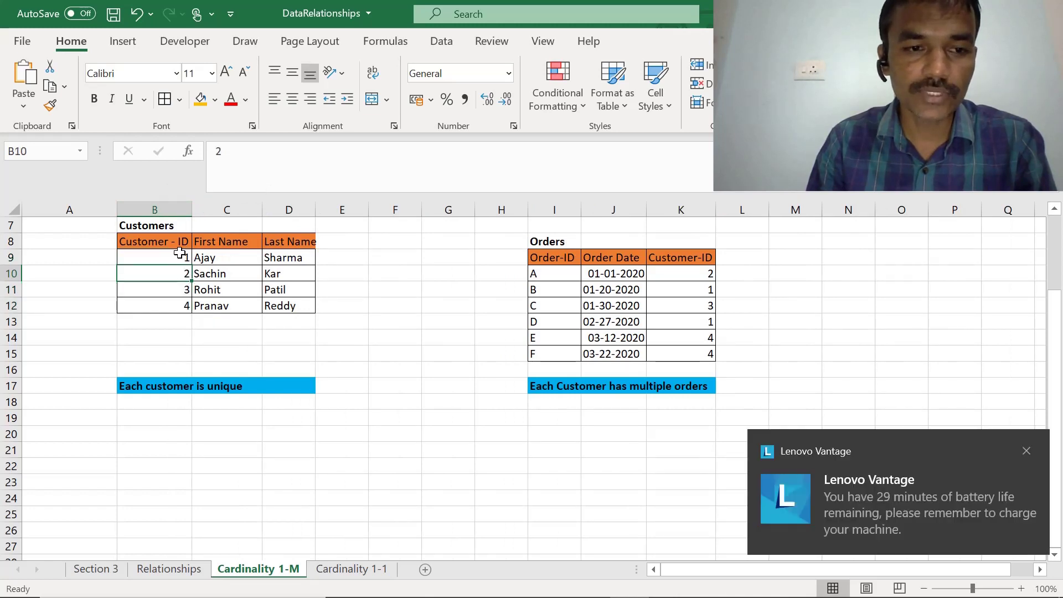
click(1026, 450)
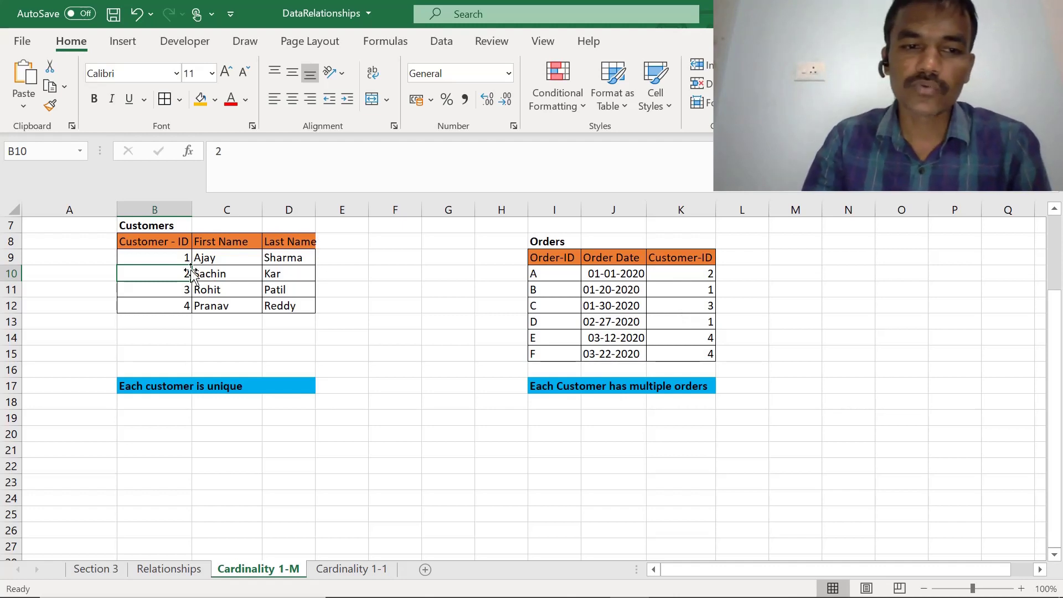
Compare the Customer-ID values in the Orders table with the Customers table, checking which customers have several orders.
click(675, 293)
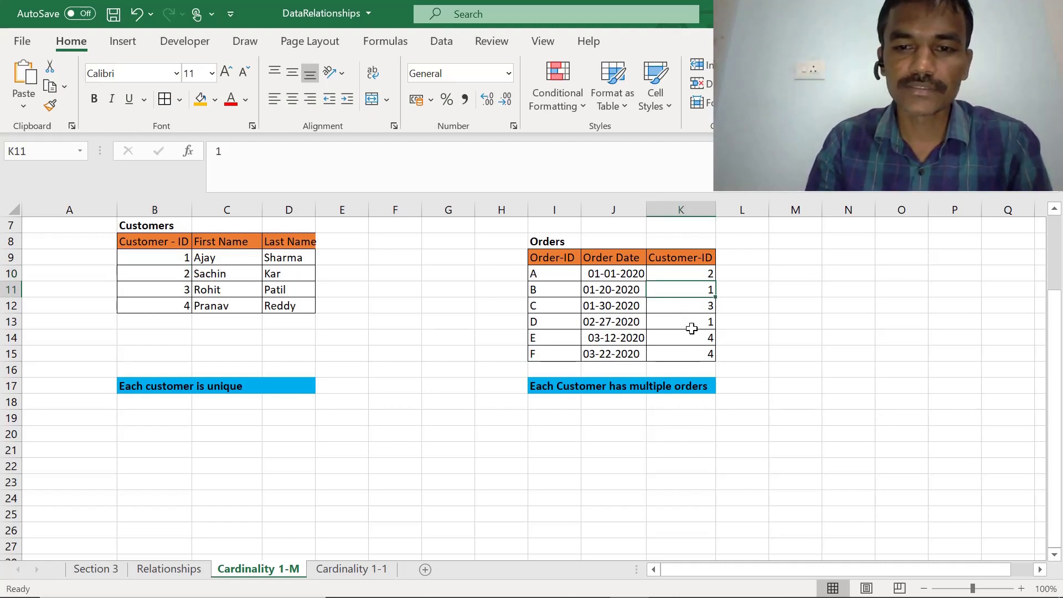
ctrl+click(691, 326)
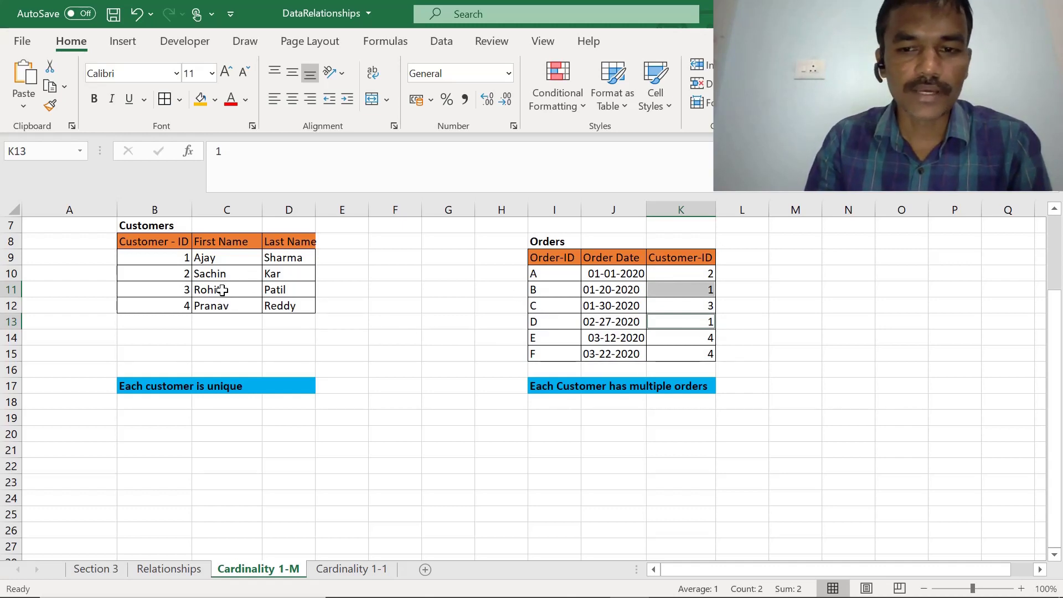
key(Down)
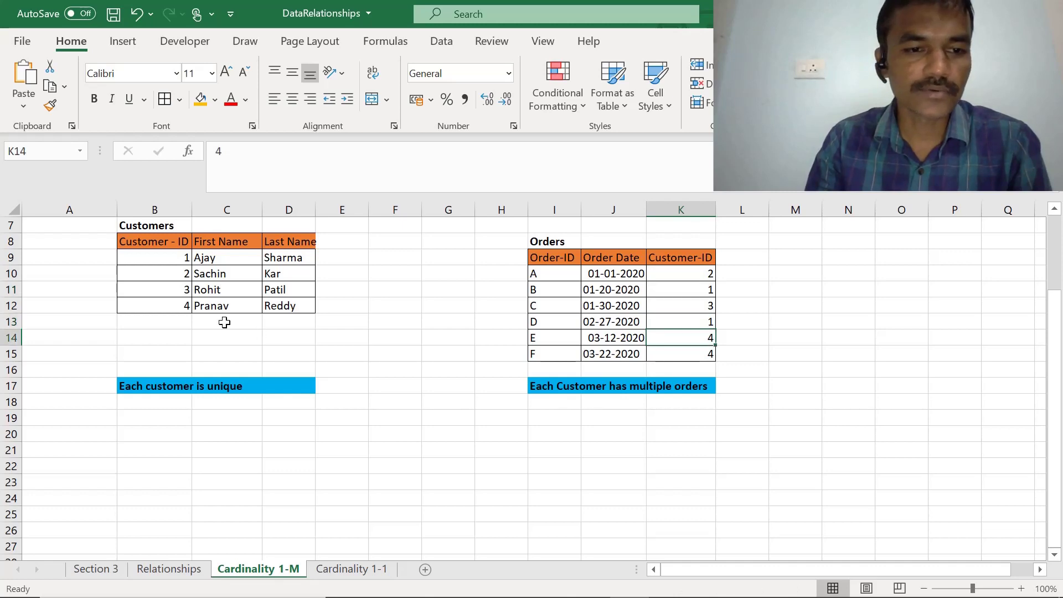
click(211, 310)
drag(627, 357, 700, 357)
drag(624, 339, 683, 355)
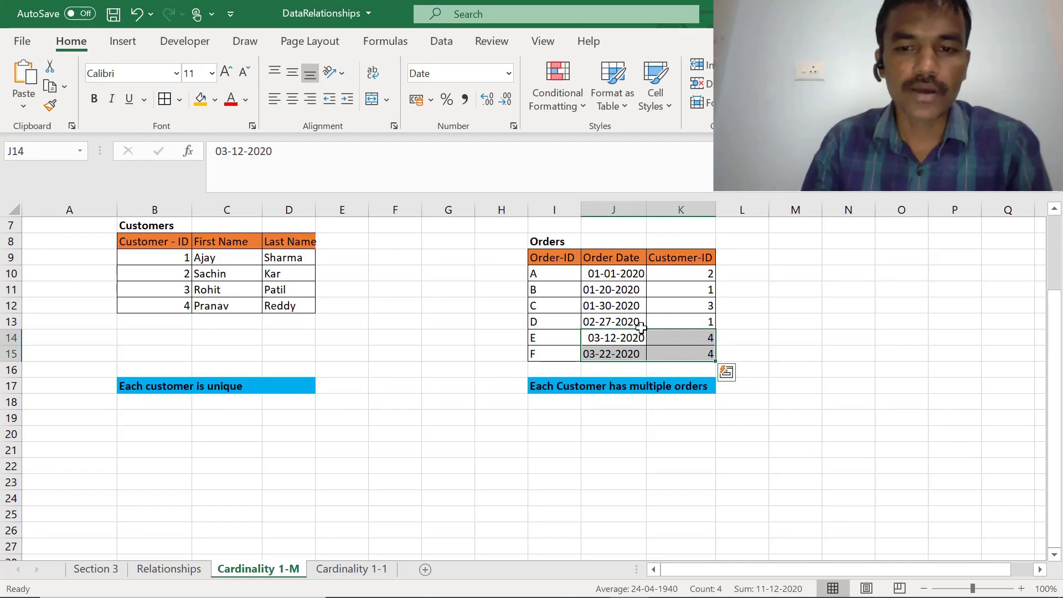
click(665, 305)
click(684, 276)
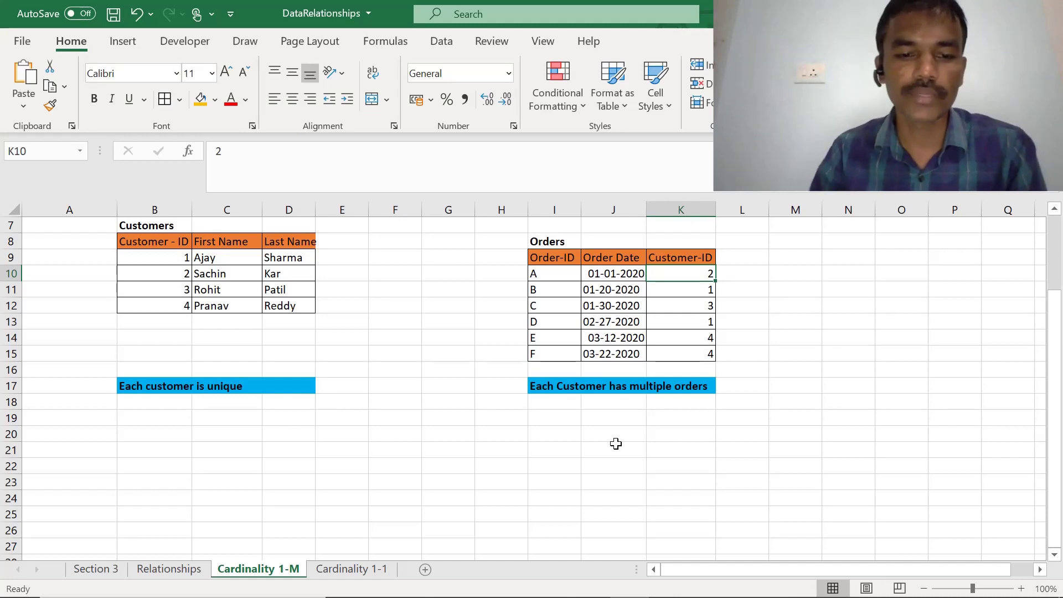
Examine the Passport_info and Passport Details tables on the Cardinality 1-1 sheet.
click(351, 570)
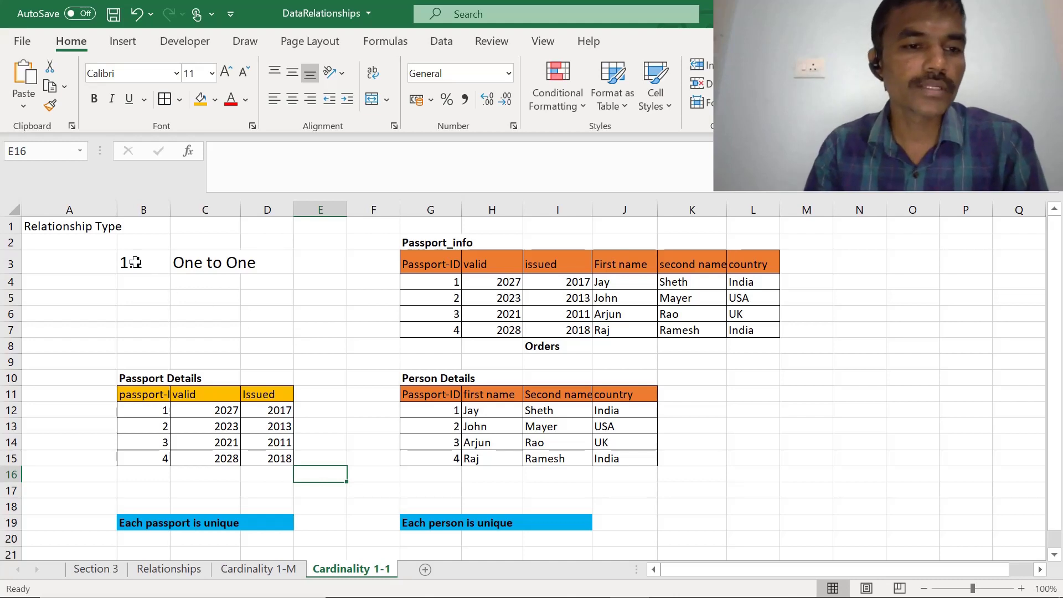
drag(420, 242, 752, 330)
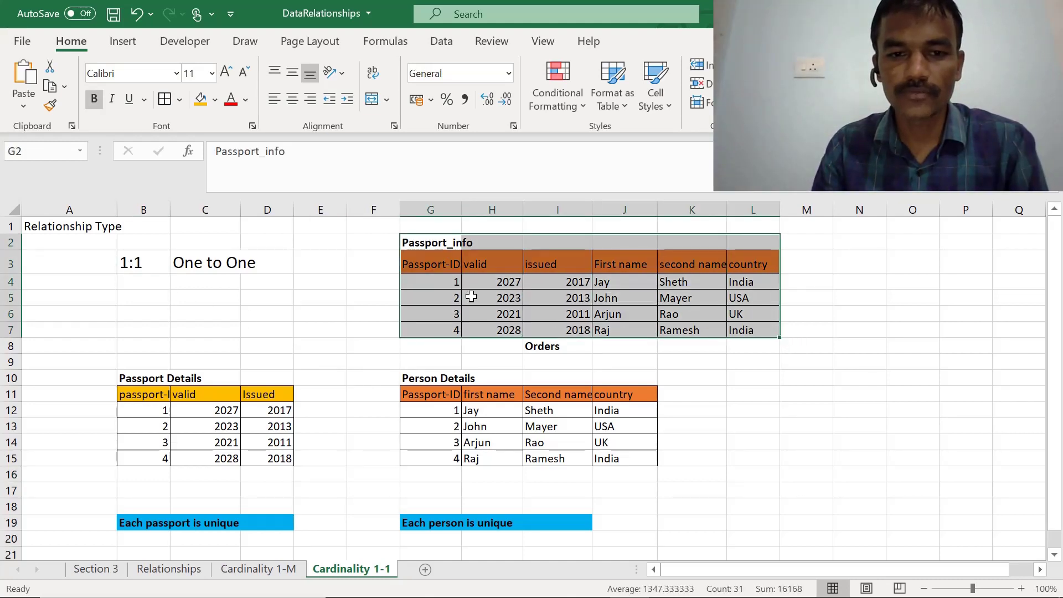
click(471, 296)
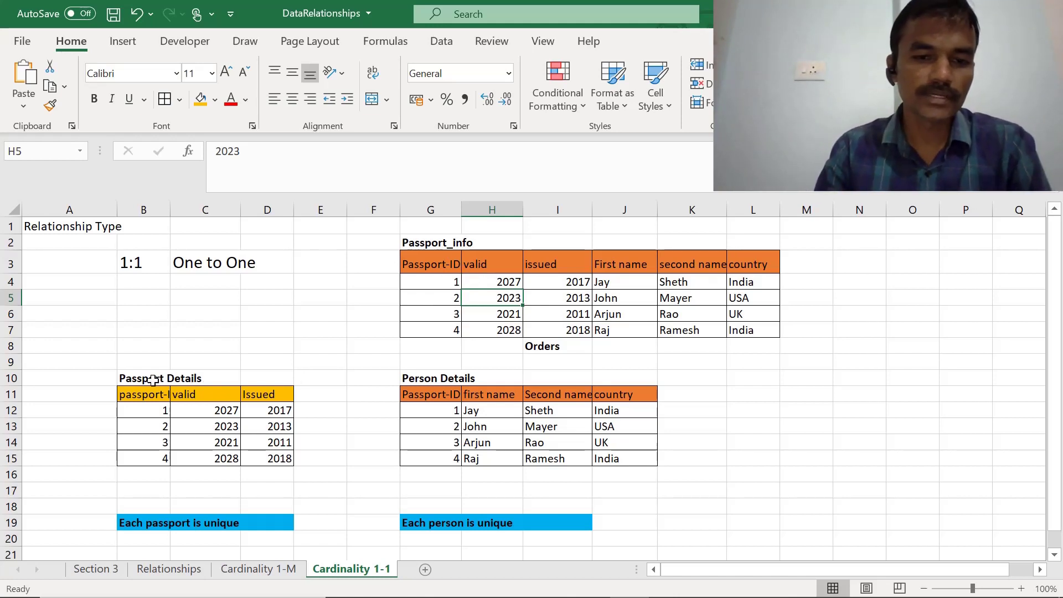
drag(175, 378, 188, 459)
click(233, 394)
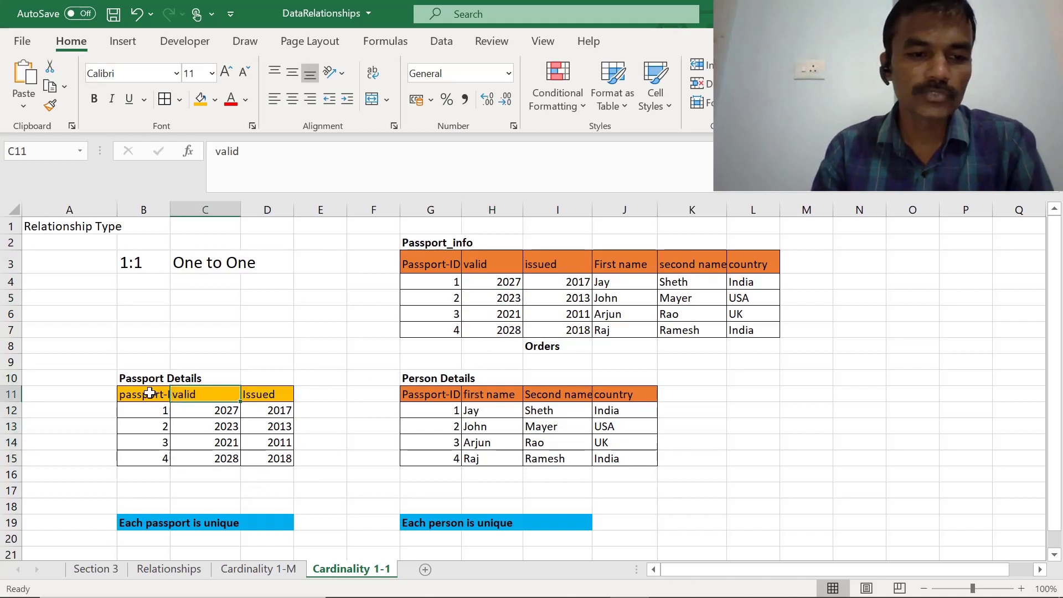
Widen column B to show the full passport-ID heading and compare the ID columns of Passport Details and Person Details.
drag(143, 410, 142, 459)
drag(169, 206, 204, 206)
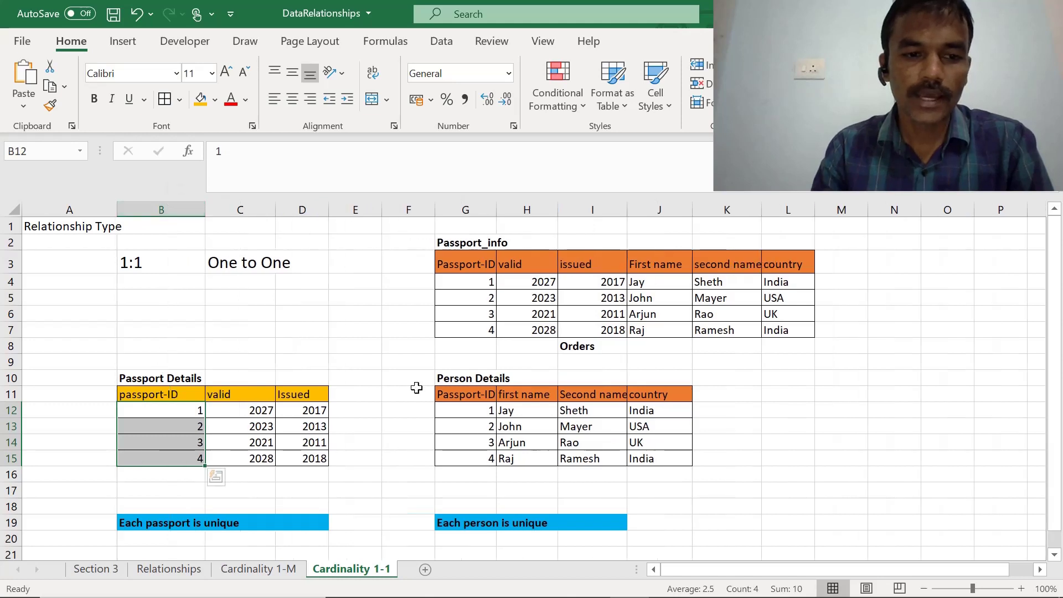
click(475, 394)
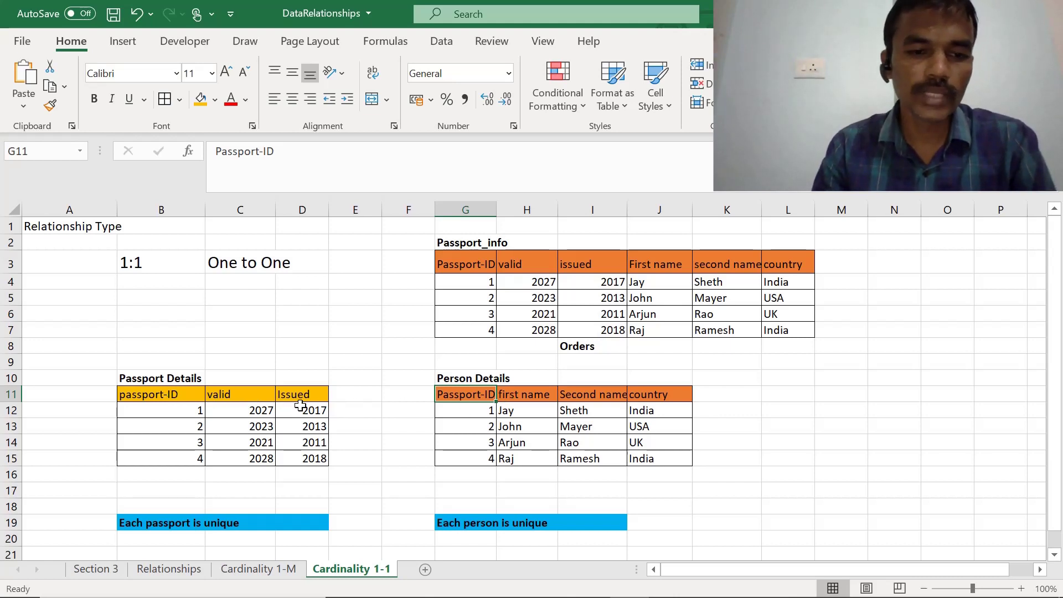
click(166, 426)
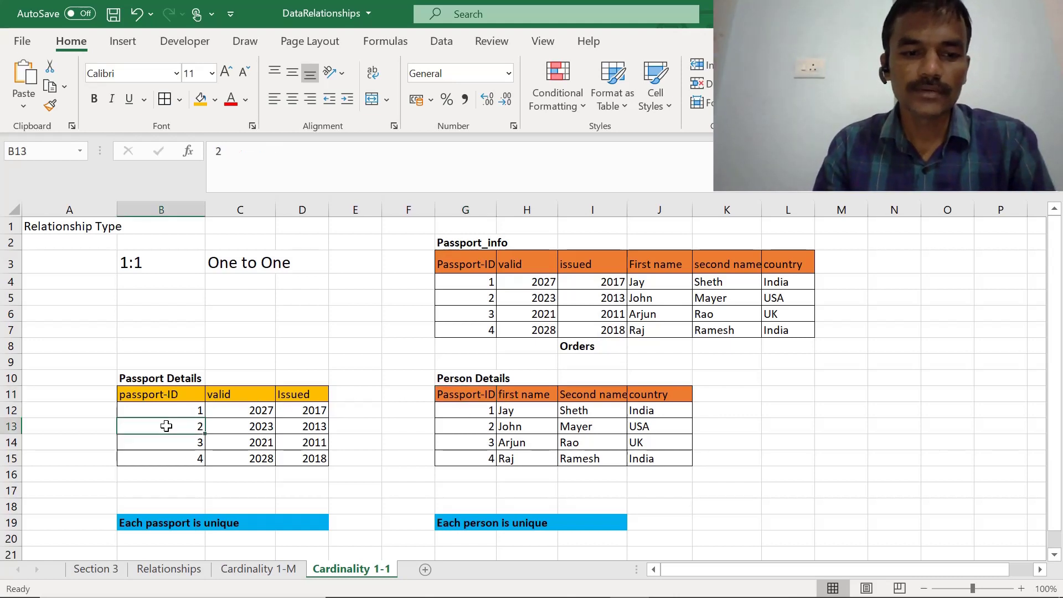
click(164, 408)
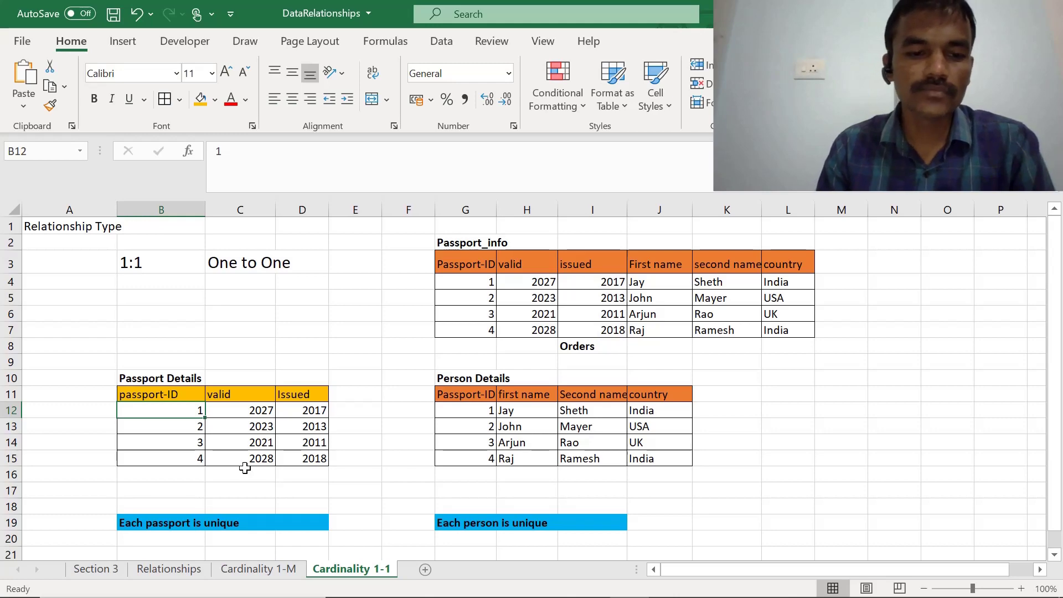
Return to the Relationships sheet and select the 1:M and 1:1 cardinality entries in D4:D5.
click(276, 569)
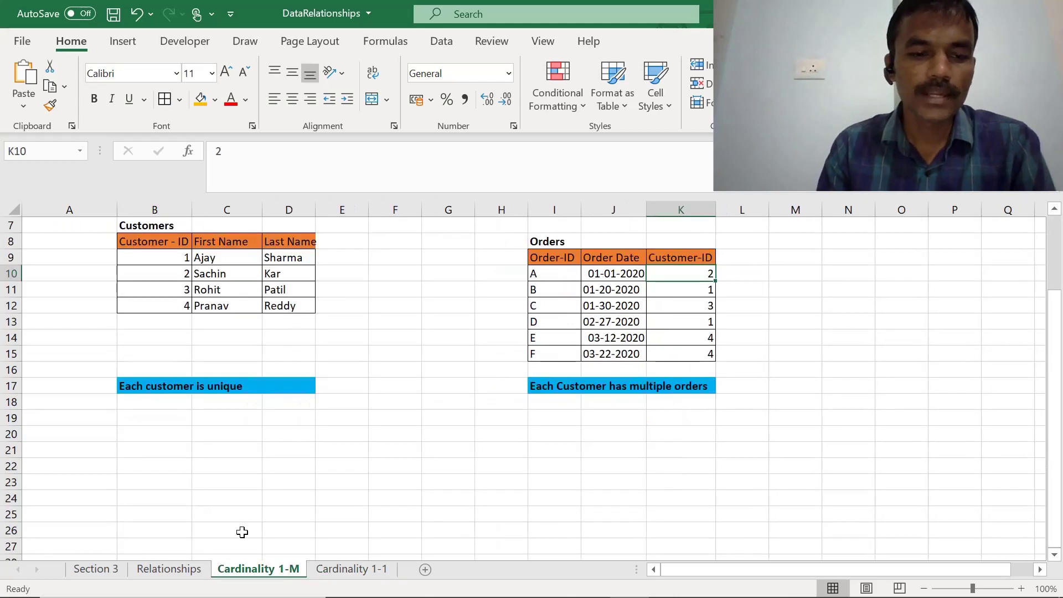
click(173, 570)
drag(335, 273, 336, 291)
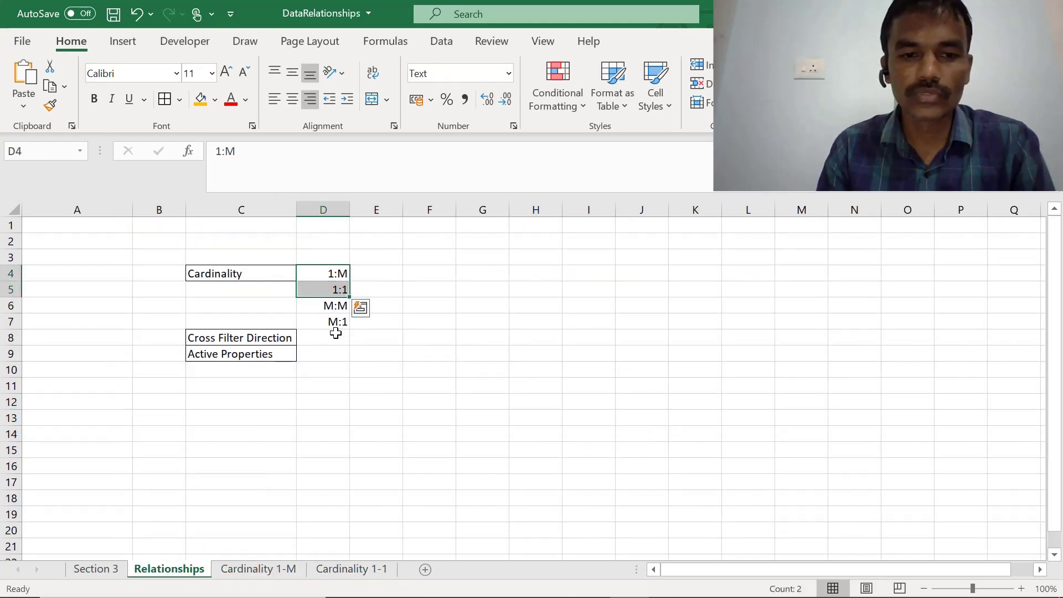
Highlight the M:M cardinality entry in D6, and examine the Order-ID values of the Orders table on the Cardinality 1-M sheet.
click(325, 308)
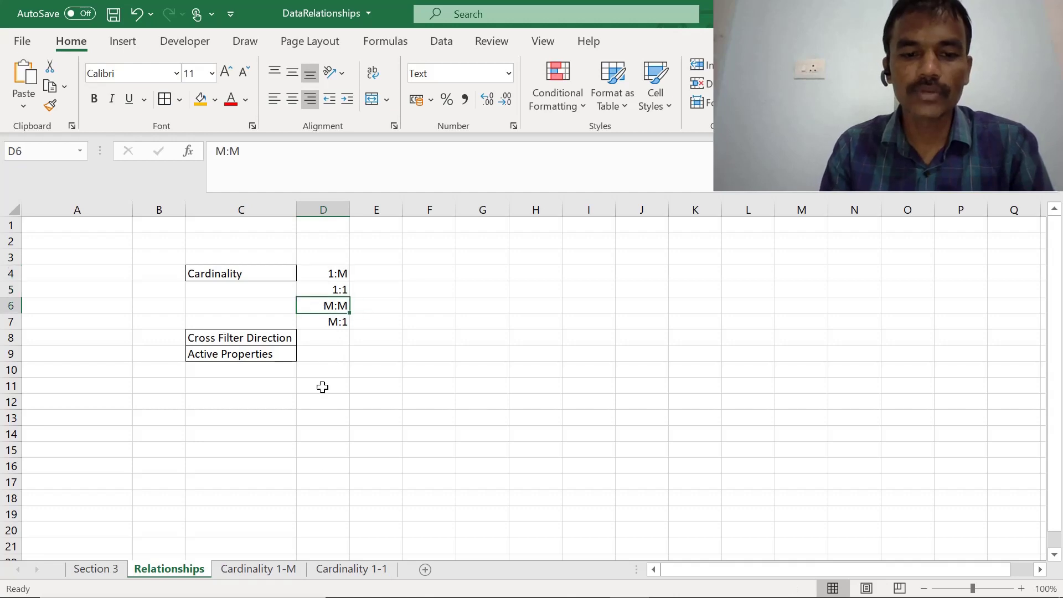
click(259, 568)
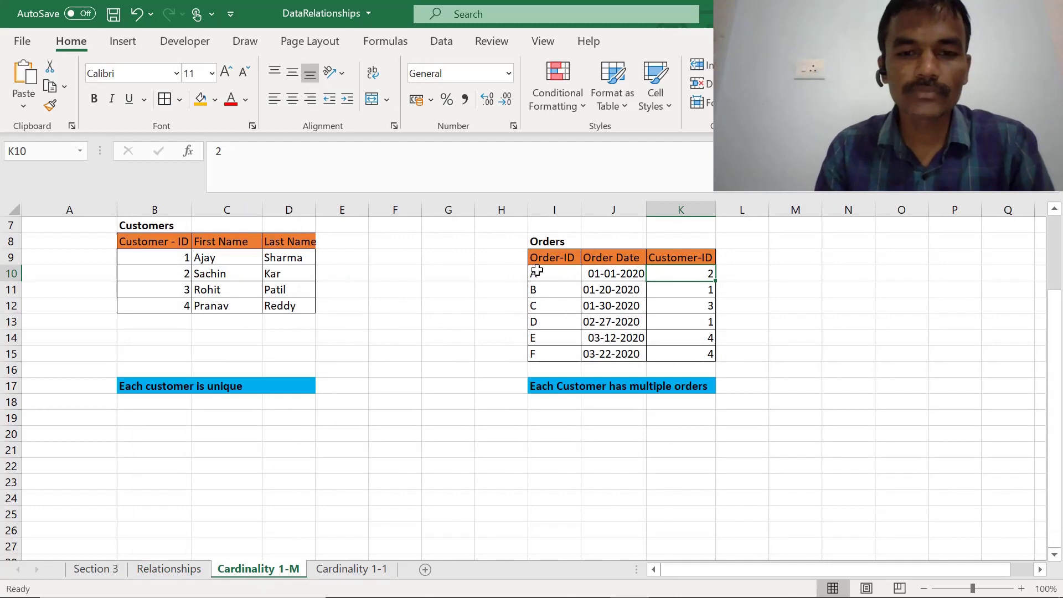
drag(543, 273, 561, 347)
click(545, 305)
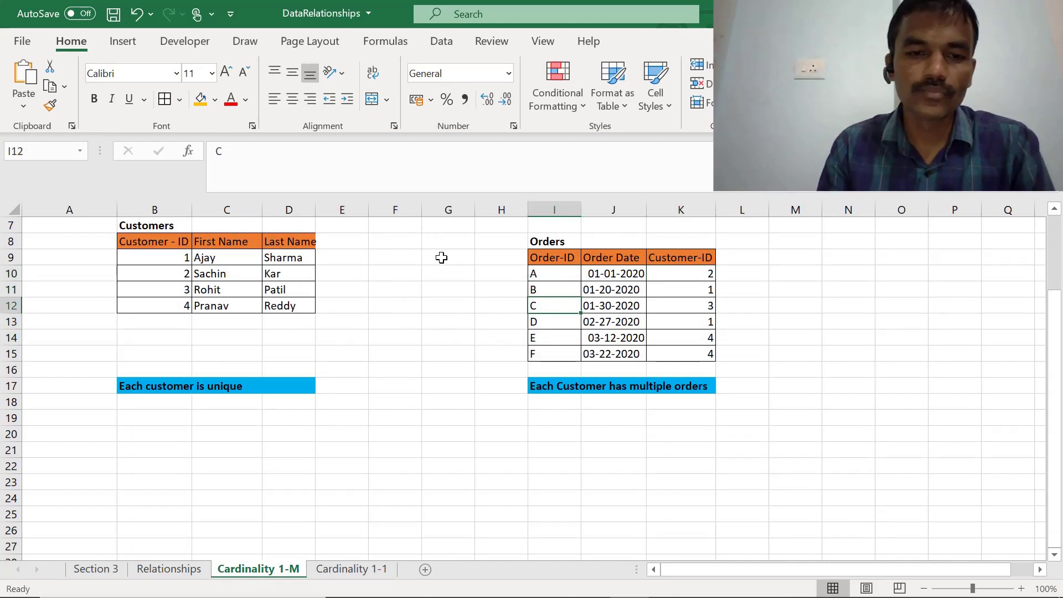
drag(573, 274, 580, 310)
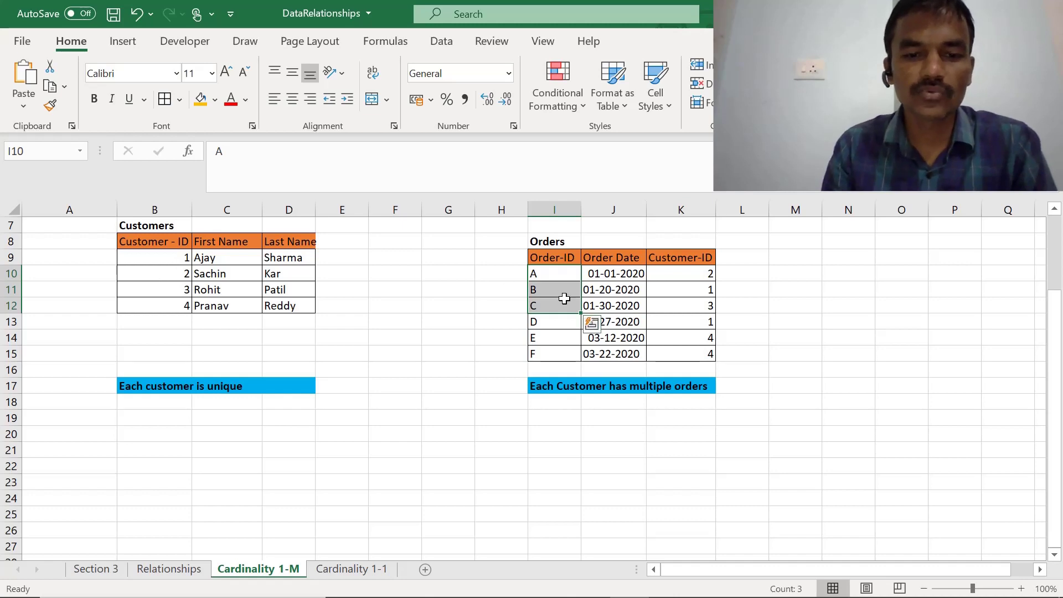
Return to the Relationships sheet and select all four cardinality entries in D4:D7.
click(203, 574)
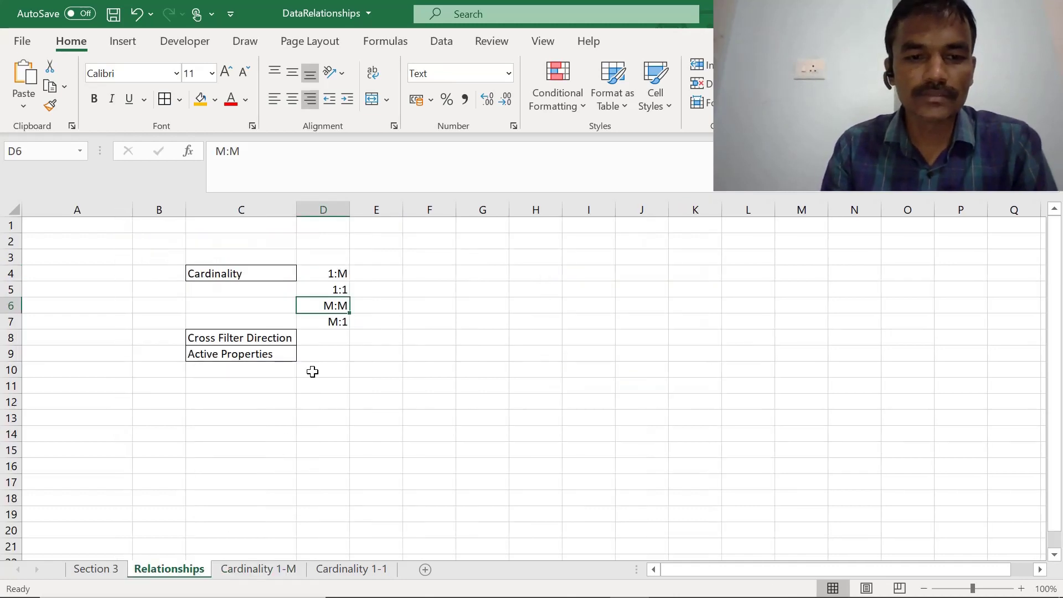
drag(324, 275, 325, 320)
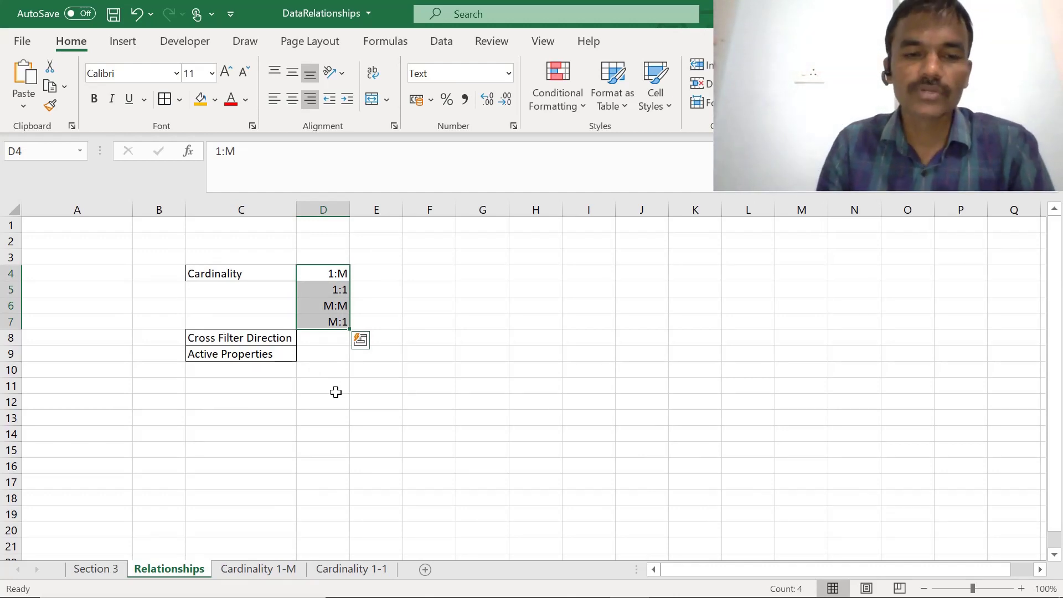
Switch to Power BI Desktop and view the cardinality options of the DIM-Region to Fact-Population relationship, leaving its properties without changes.
key(alt+Tab)
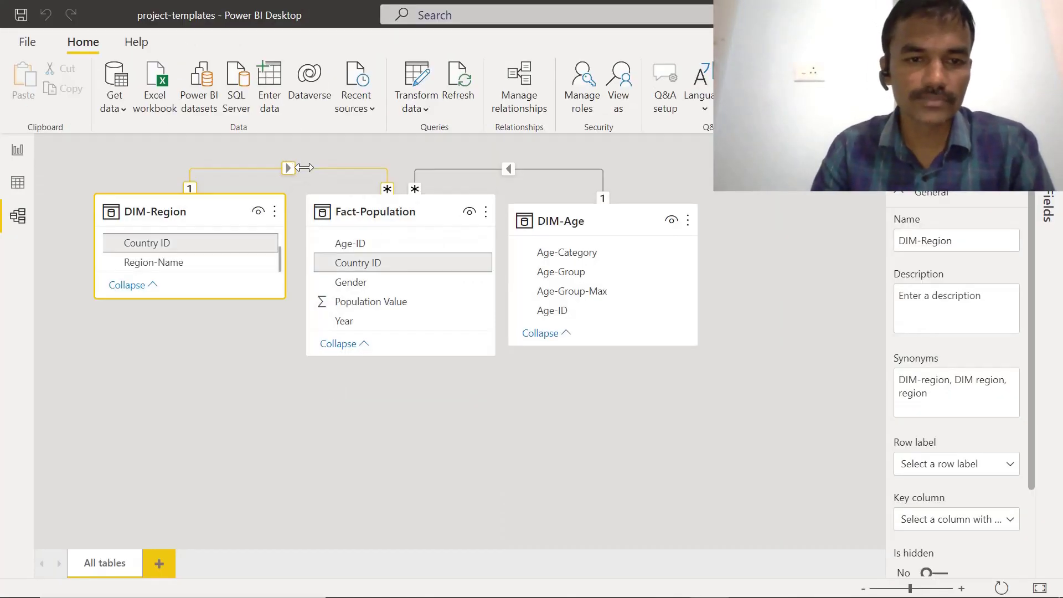
right_click(305, 167)
click(335, 198)
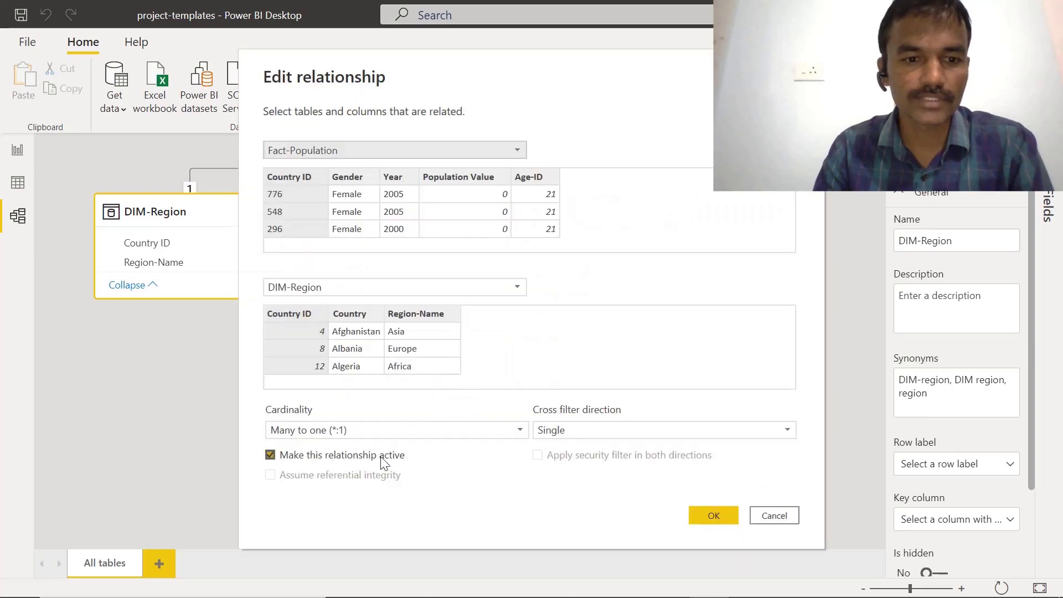
click(326, 430)
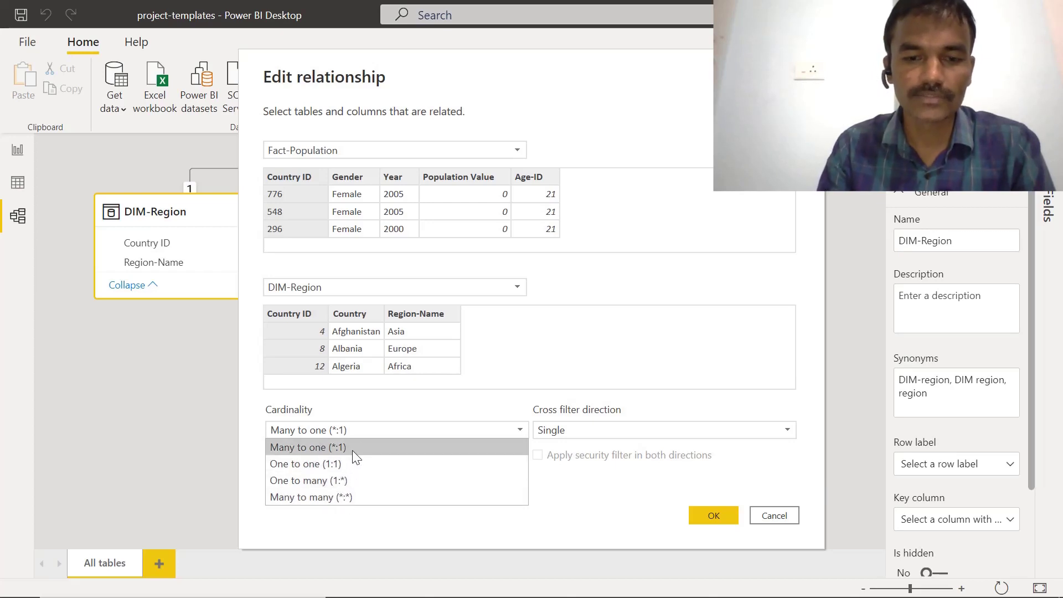
click(432, 409)
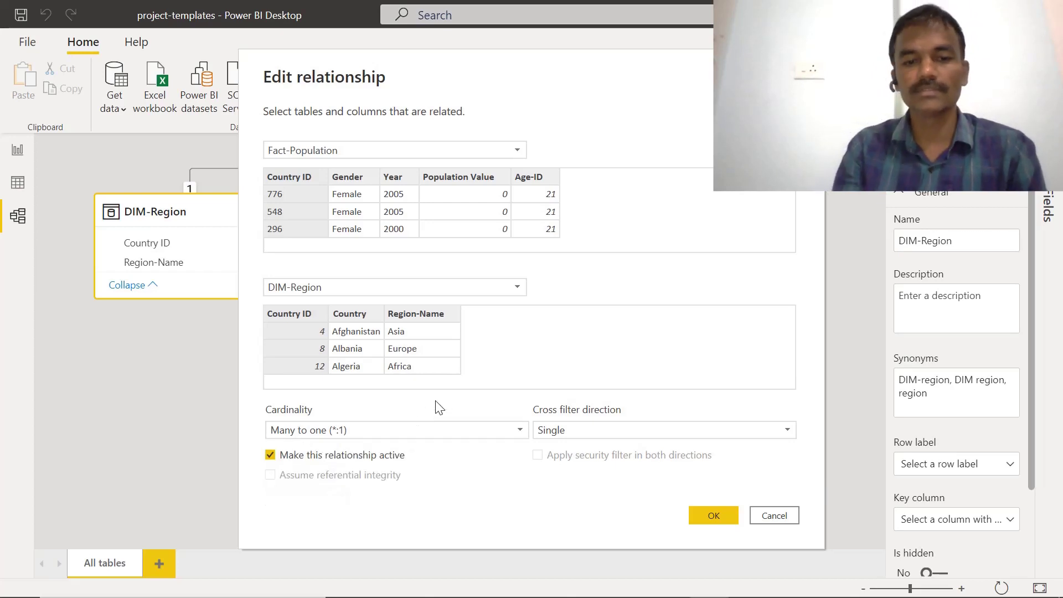
click(767, 509)
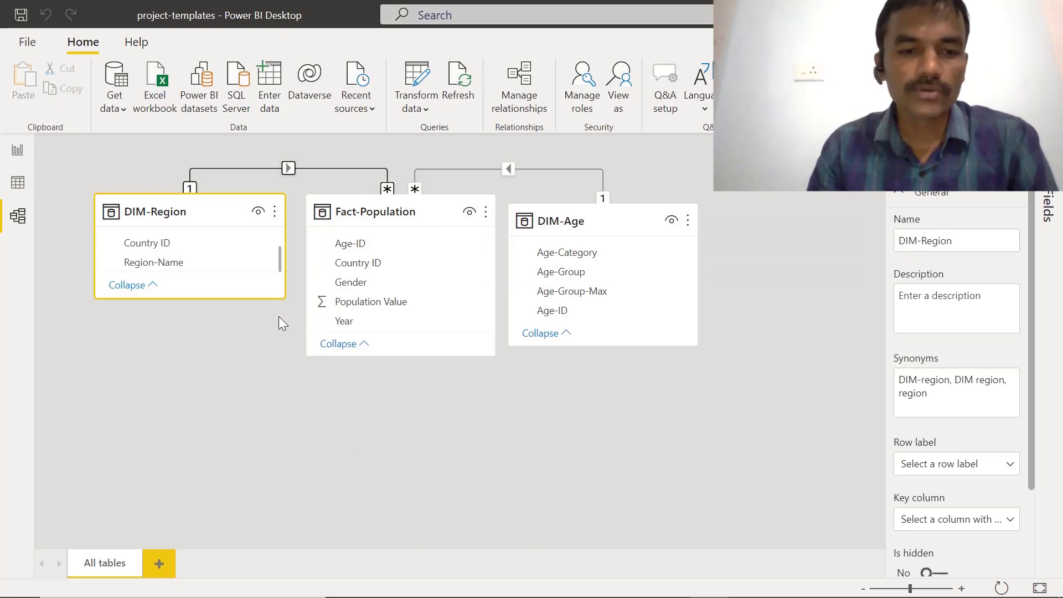
Switch back to the Excel workbook and select the Cross Filter Direction and Active Properties entries in C8:C9.
key(alt+Tab)
click(240, 339)
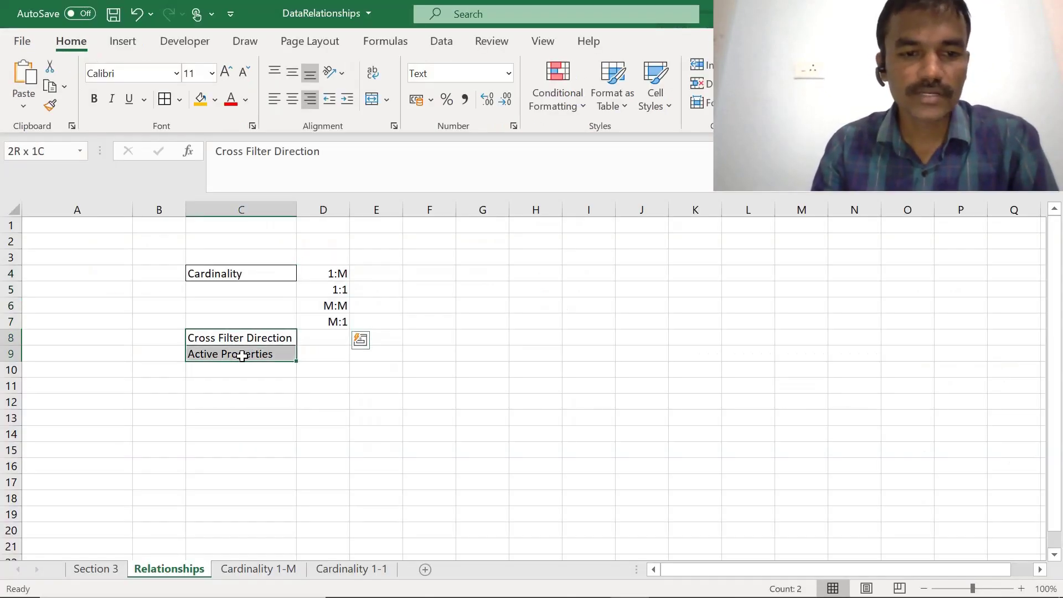
click(246, 388)
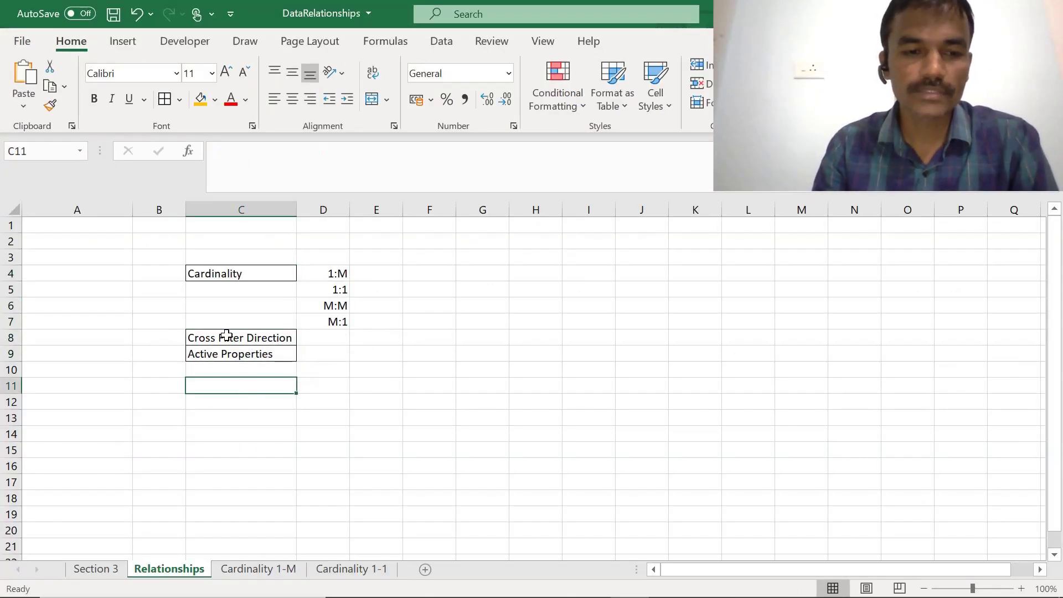
drag(226, 336, 227, 354)
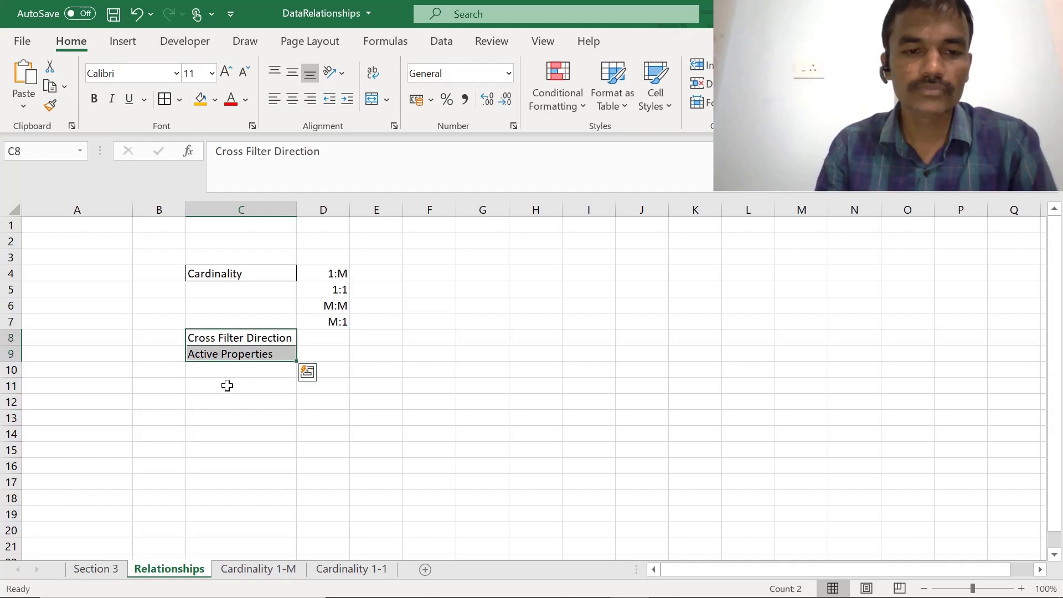